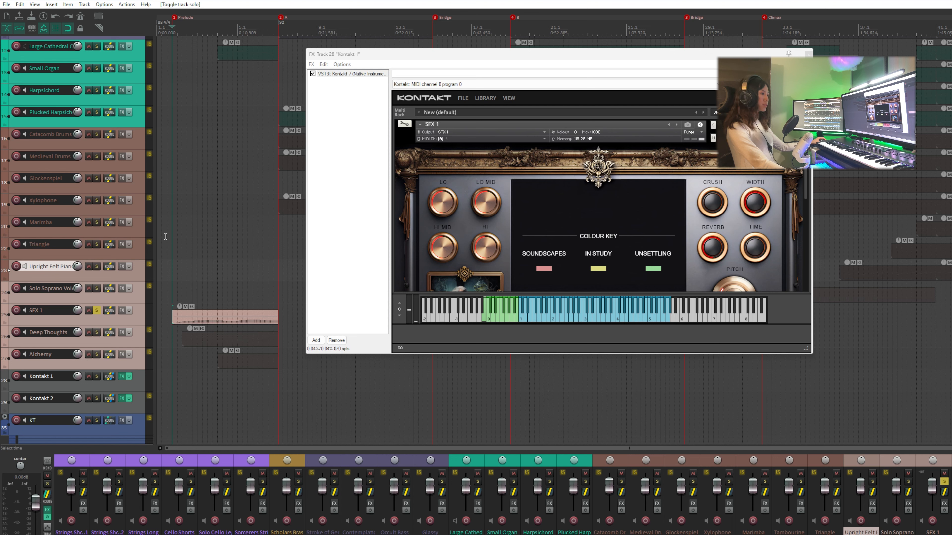
- Select the SFX 1 track and play its soloed part from the start of the Prelude
{"action": "left_click", "coordinate": [117, 321]}
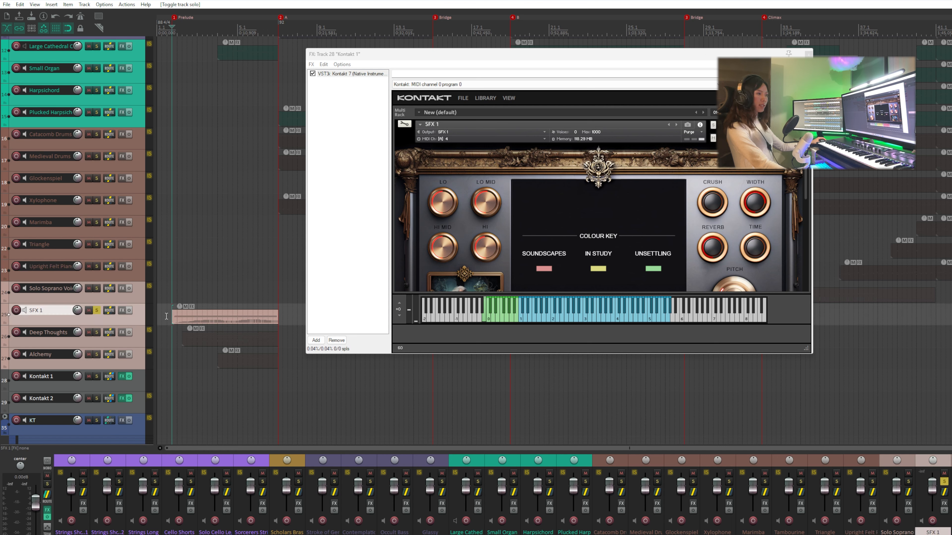
{"action": "key", "text": "space"}
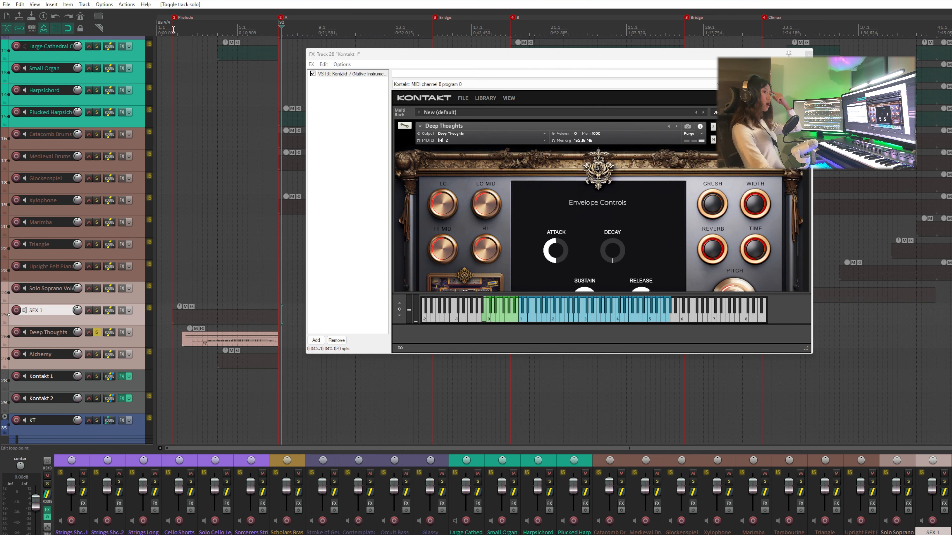
- Play the soloed Deep Thoughts track from the start of the Prelude and open its MIDI item
{"action": "left_click", "coordinate": [173, 29]}
{"action": "key", "text": "space"}
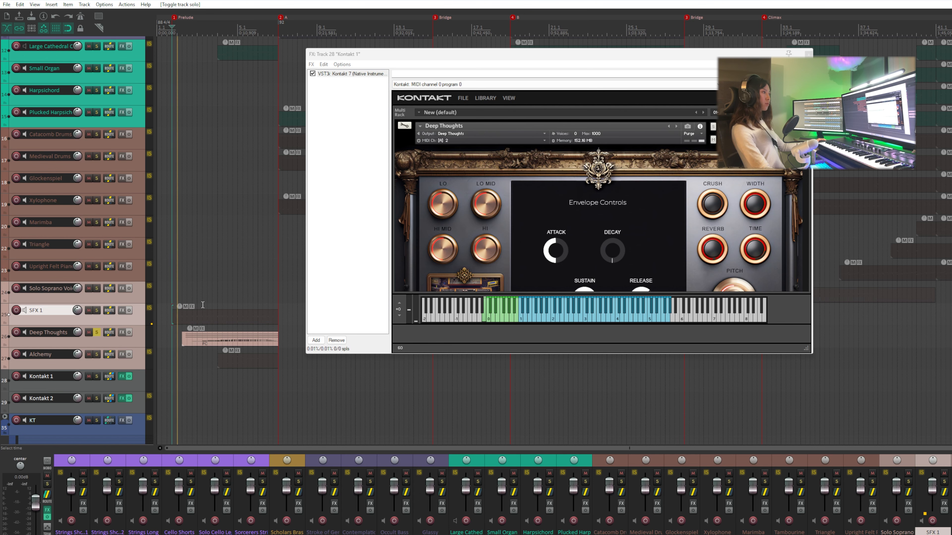
{"action": "double_click", "coordinate": [202, 340]}
{"action": "mouse_move", "coordinate": [620, 161]}
{"action": "left_mouse_down"}
{"action": "mouse_move", "coordinate": [620, 137]}
{"action": "mouse_move", "coordinate": [615, 155]}
{"action": "left_mouse_up"}
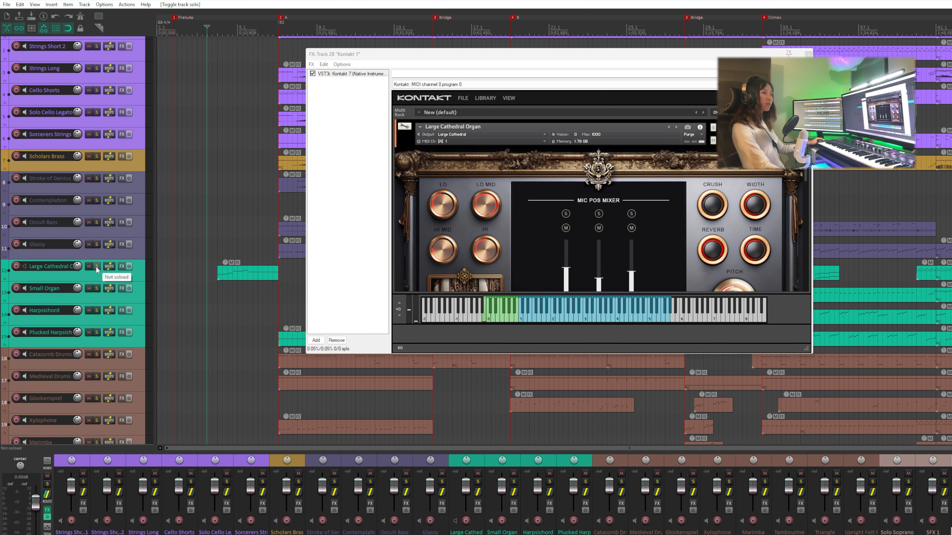
- Solo the Large Cathedral Organ track, open its Prelude MIDI item and play it
{"action": "left_click", "coordinate": [96, 267]}
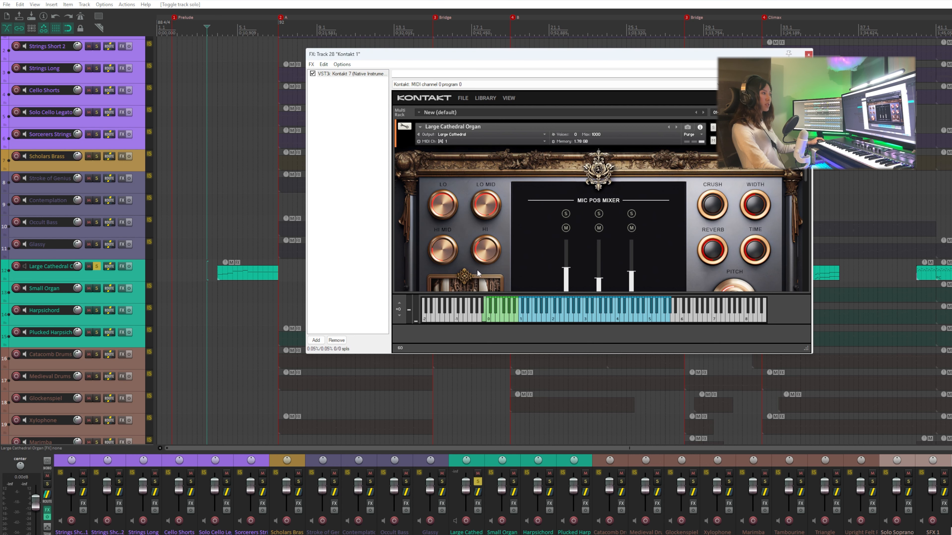
{"action": "double_click", "coordinate": [221, 273]}
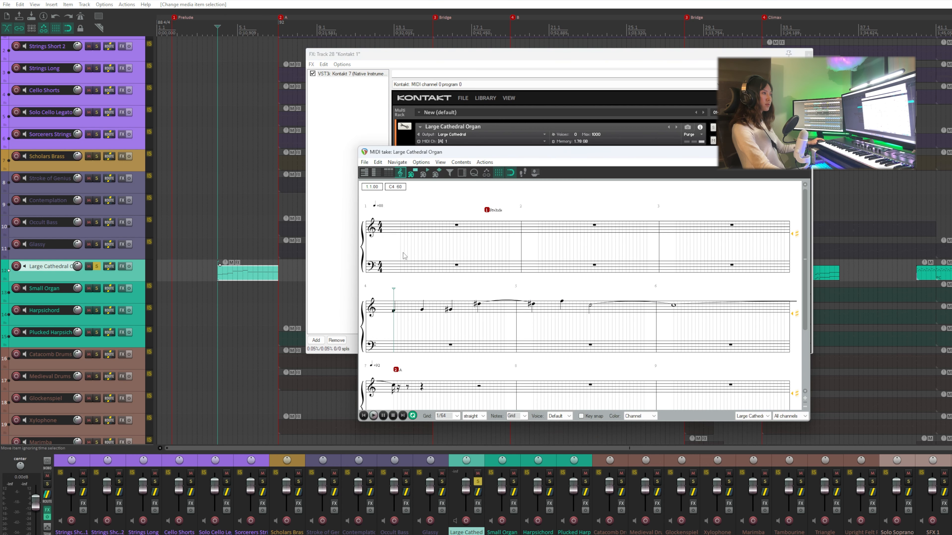
{"action": "key", "text": "space"}
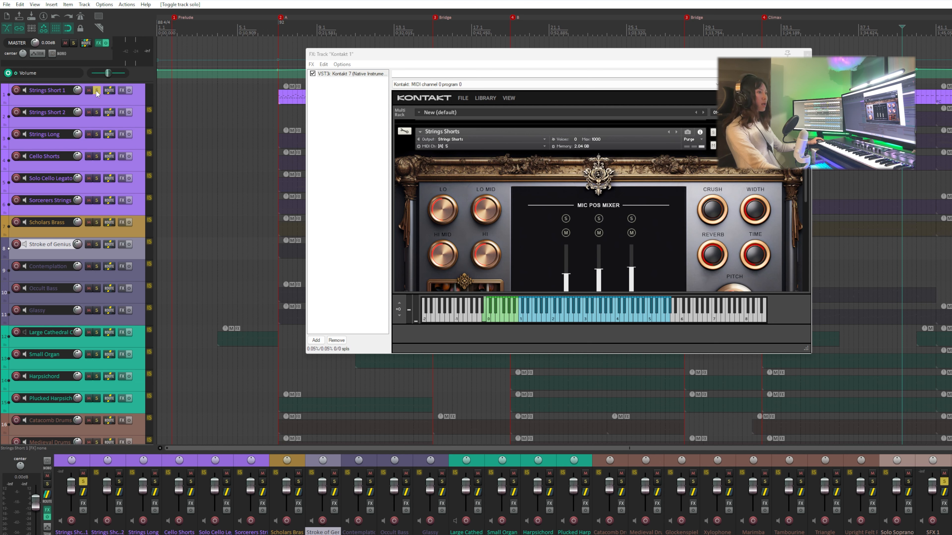
- Solo Strings Short 2 alongside Strings Short 1 and open the section A item of Strings Short 1 in musical notation view
{"action": "left_click", "coordinate": [98, 113]}
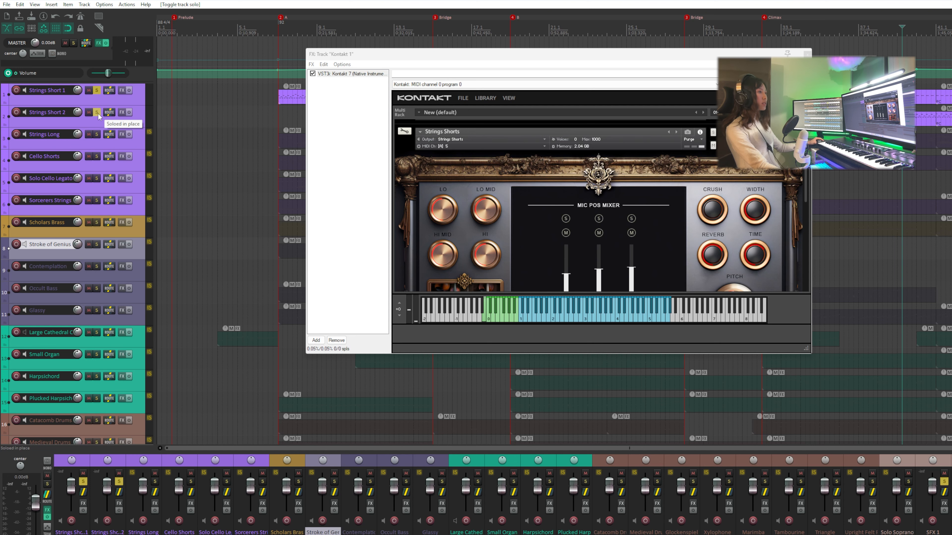
{"action": "scroll", "coordinate": [218, 96], "scroll_direction": "right", "scroll_amount": 4}
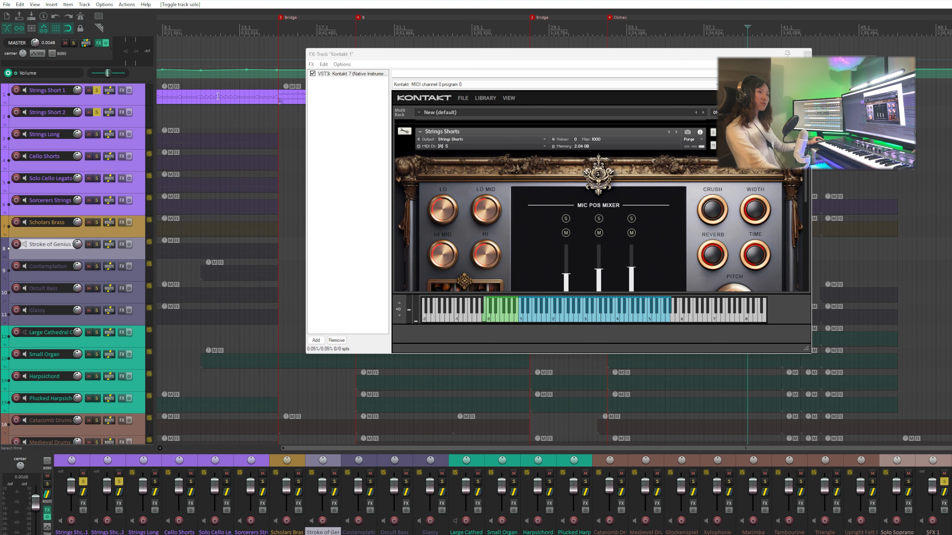
{"action": "scroll", "coordinate": [217, 96], "scroll_direction": "left", "scroll_amount": 4}
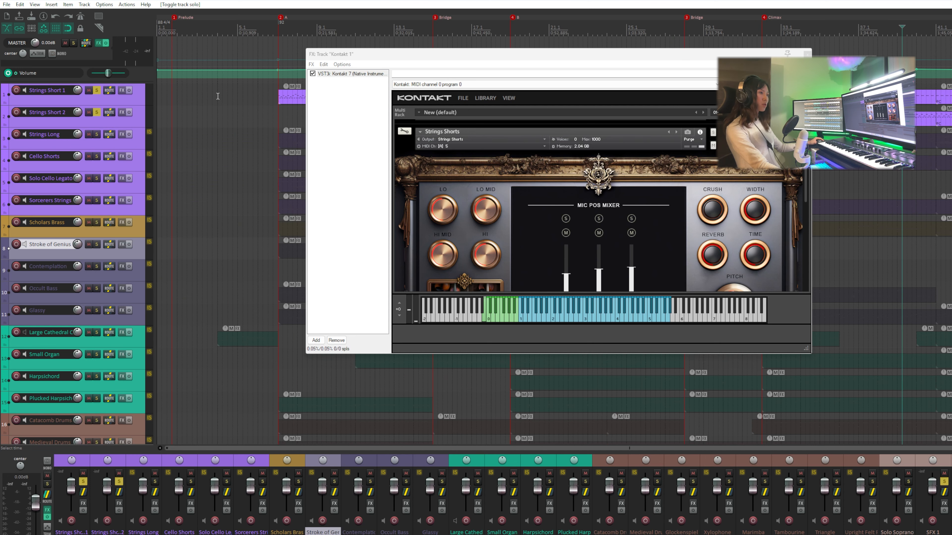
{"action": "double_click", "coordinate": [287, 96]}
{"action": "left_click_drag", "start_coordinate": [473, 149], "coordinate": [461, 136]}
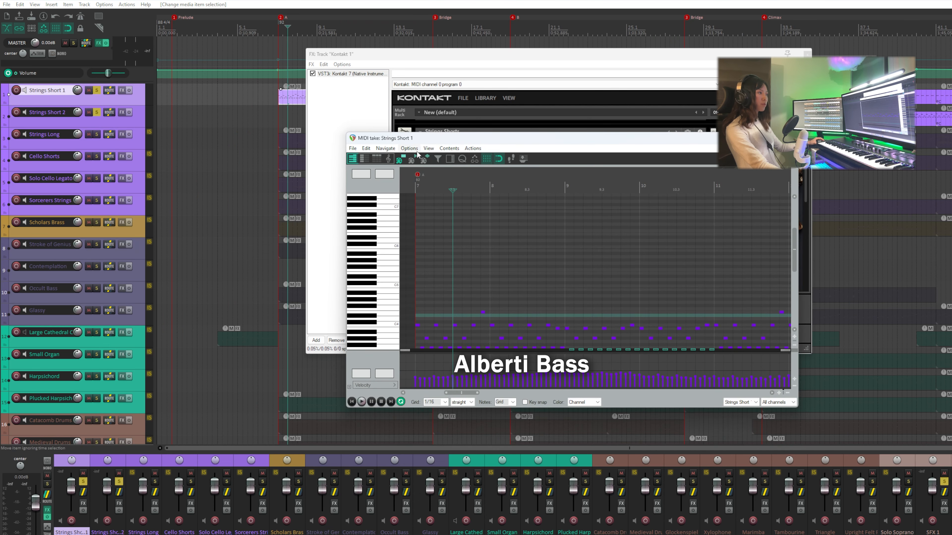
{"action": "left_click", "coordinate": [389, 160]}
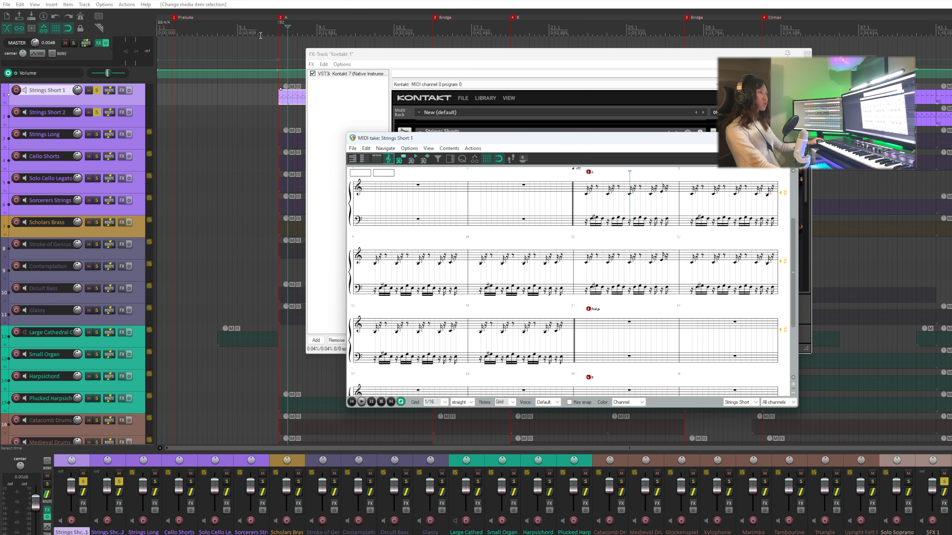
- Play the soloed short strings from the start of section A
{"action": "left_click", "coordinate": [277, 27]}
{"action": "key", "text": "space"}
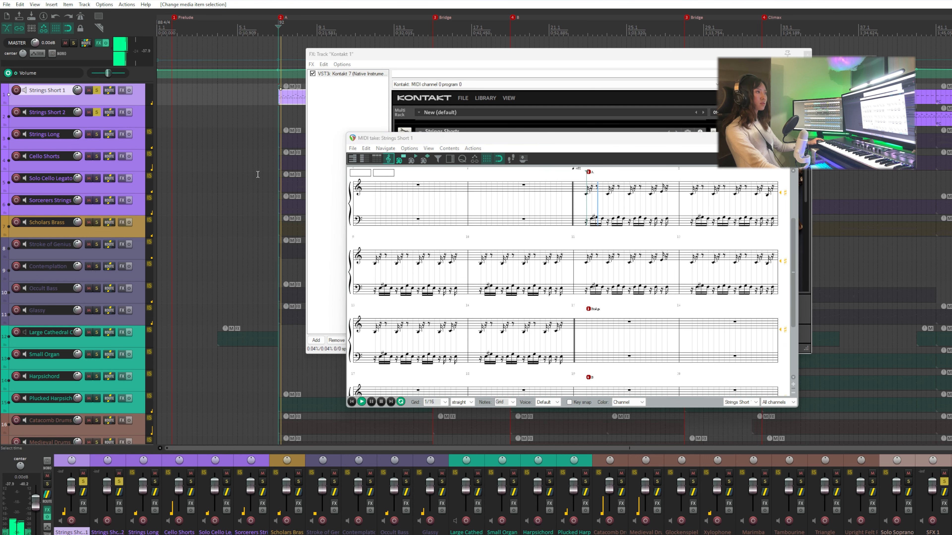
{"action": "scroll", "coordinate": [252, 192], "scroll_direction": "right", "scroll_amount": 3}
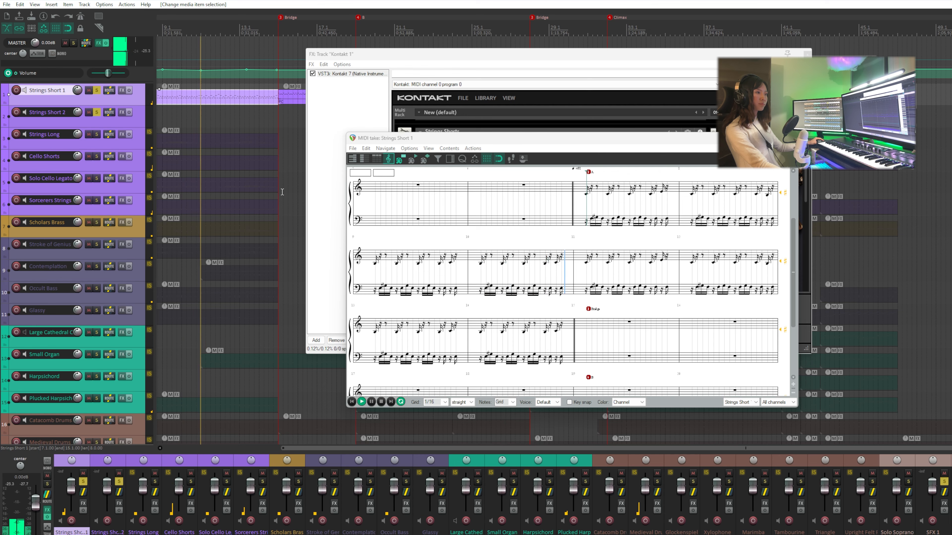
{"action": "scroll", "coordinate": [621, 367], "scroll_direction": "down", "scroll_amount": 4}
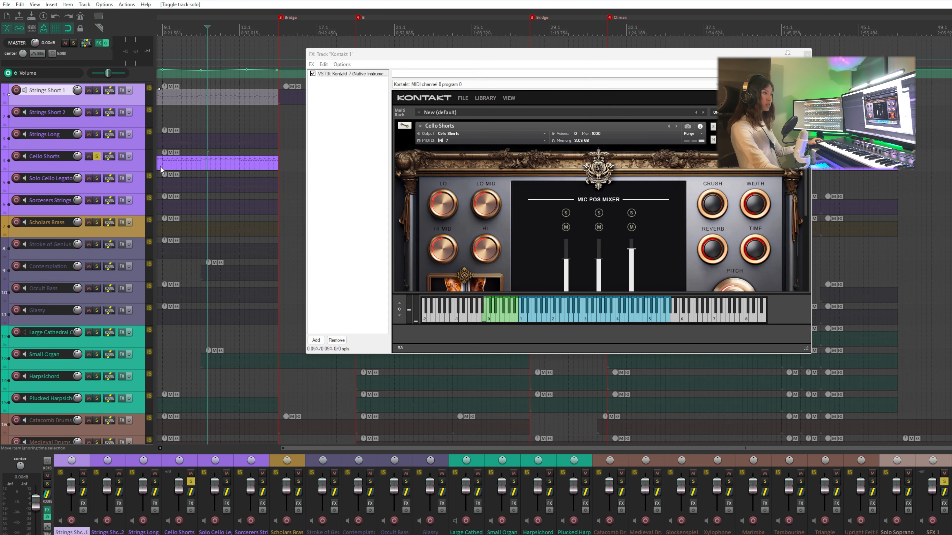
- Open the section A item of the soloed Cello Shorts track in the MIDI editor and show it as musical notation during playback
{"action": "double_click", "coordinate": [163, 167]}
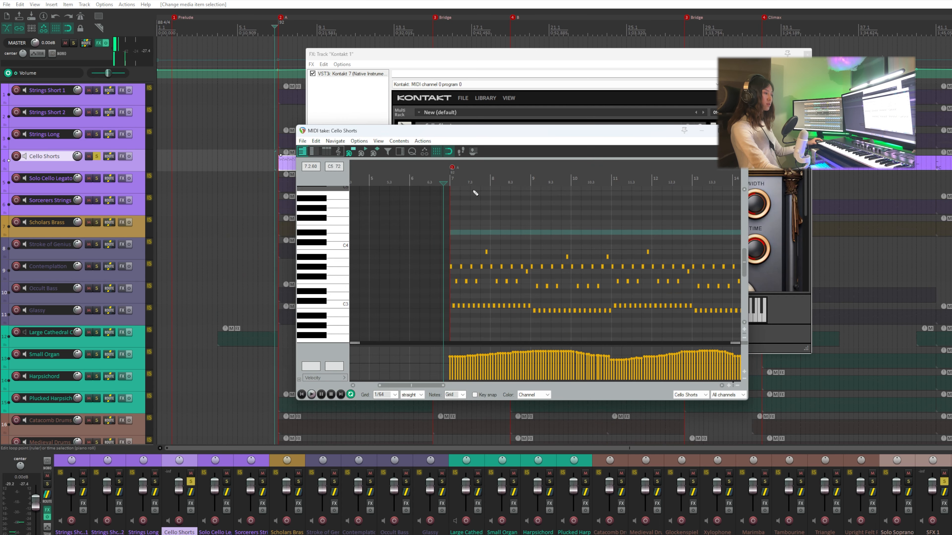
{"action": "scroll", "coordinate": [238, 259], "scroll_direction": "right", "scroll_amount": 4}
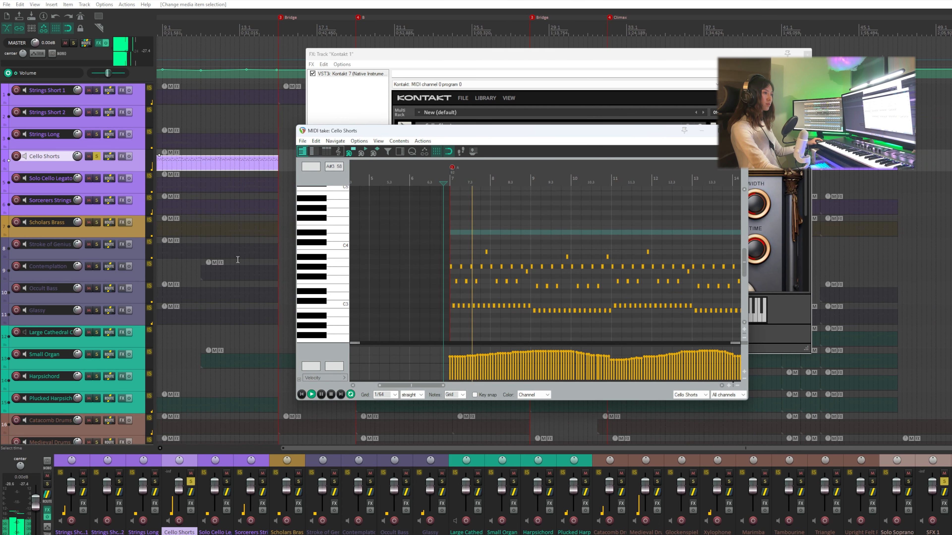
{"action": "left_click", "coordinate": [338, 152]}
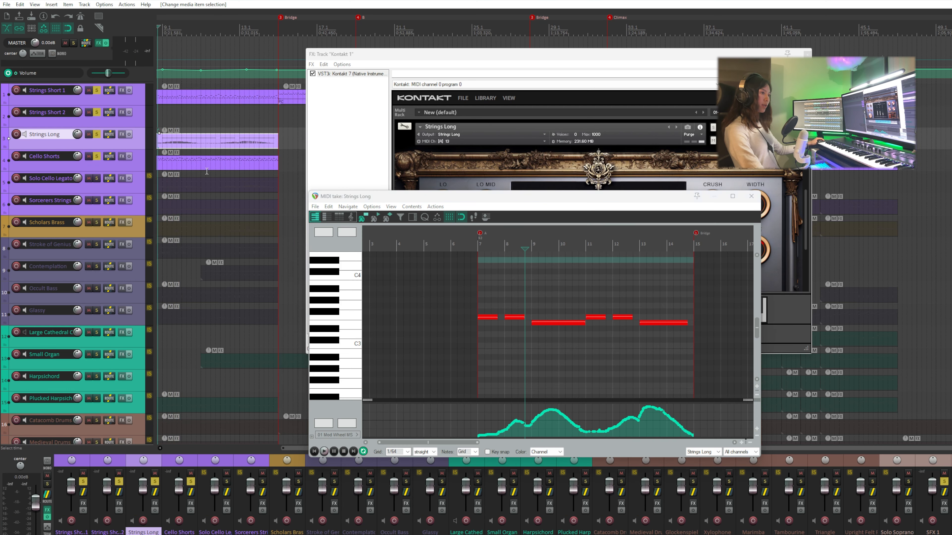
- Play the soloed string tracks from the start of section A with the Strings Long MIDI item open
{"action": "scroll", "coordinate": [206, 171], "scroll_direction": "left", "scroll_amount": 4}
{"action": "scroll", "coordinate": [206, 171], "scroll_direction": "right", "scroll_amount": 4}
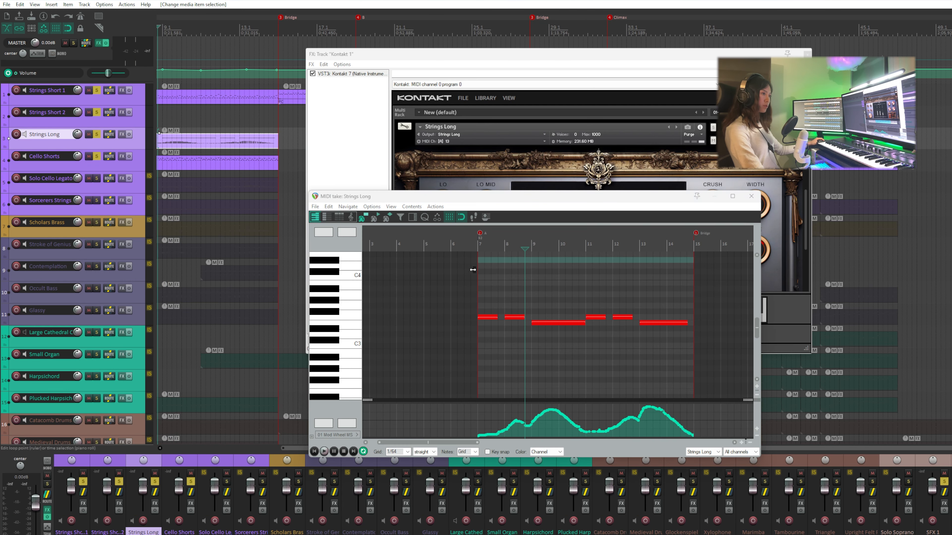
{"action": "left_click", "coordinate": [474, 246]}
{"action": "key", "text": "space"}
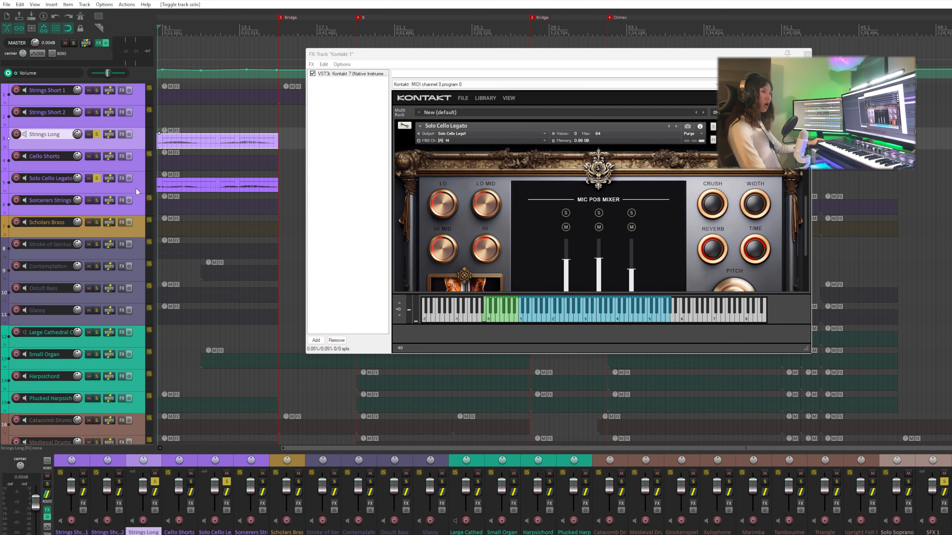
- Open the section A MIDI item of Solo Cello Legato and play it with Strings Long from the section's start
{"action": "left_click", "coordinate": [138, 190]}
{"action": "double_click", "coordinate": [169, 188]}
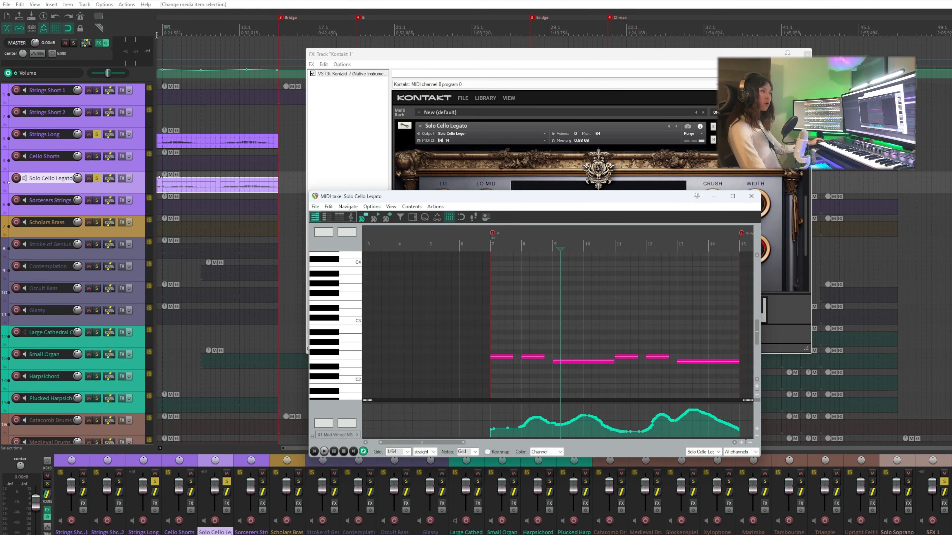
{"action": "left_click", "coordinate": [486, 247]}
{"action": "key", "text": "space"}
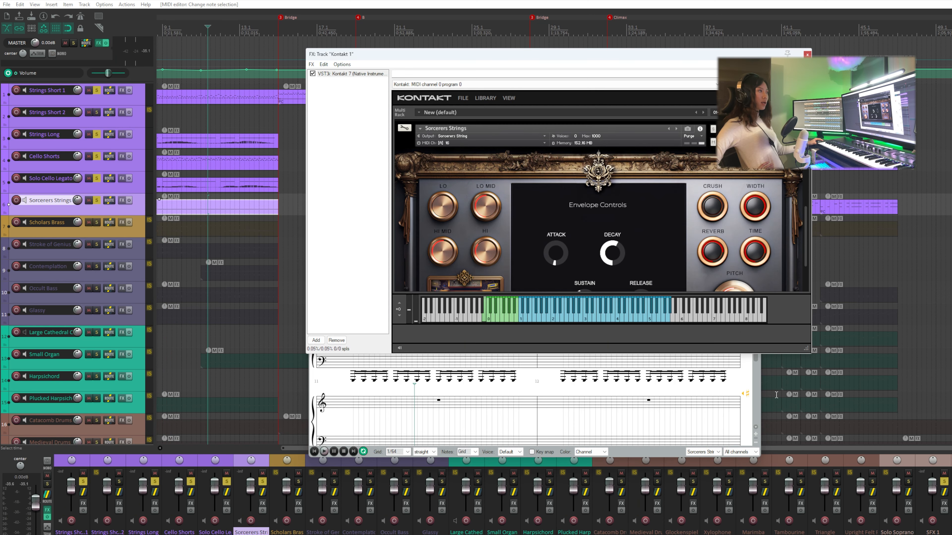
- Bring the Sorcerers Strings MIDI editor to the front and examine the notation of its section A part
{"action": "left_click", "coordinate": [756, 361]}
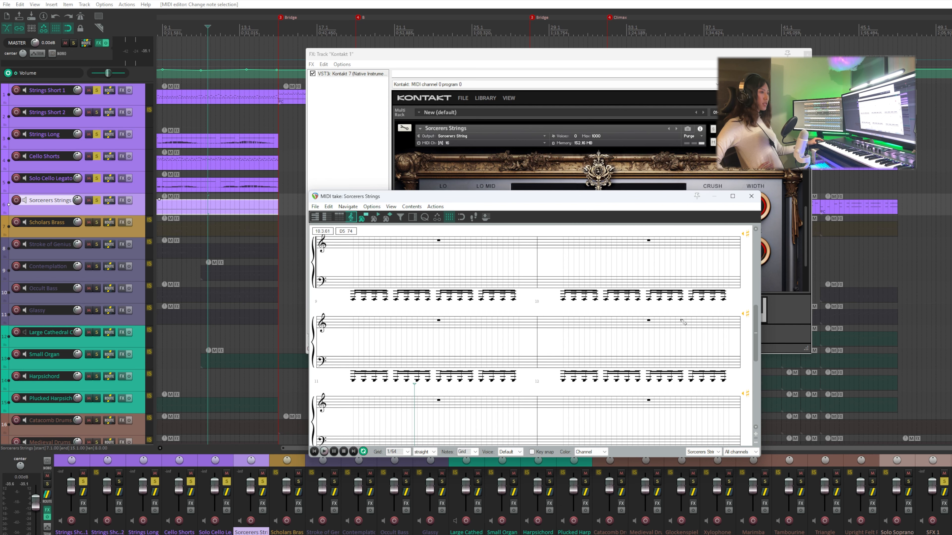
{"action": "scroll", "coordinate": [702, 337], "scroll_direction": "down", "scroll_amount": 1}
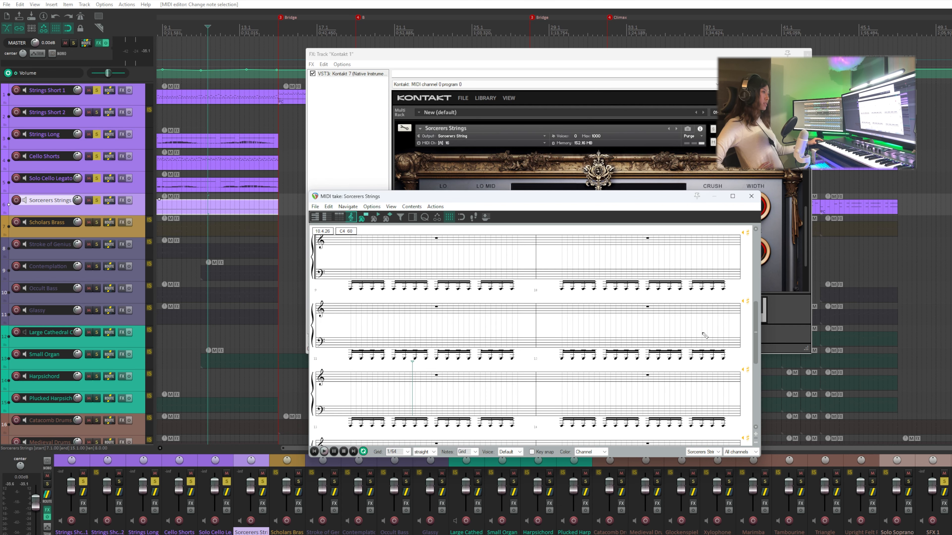
{"action": "scroll", "coordinate": [703, 335], "scroll_direction": "up", "scroll_amount": 2}
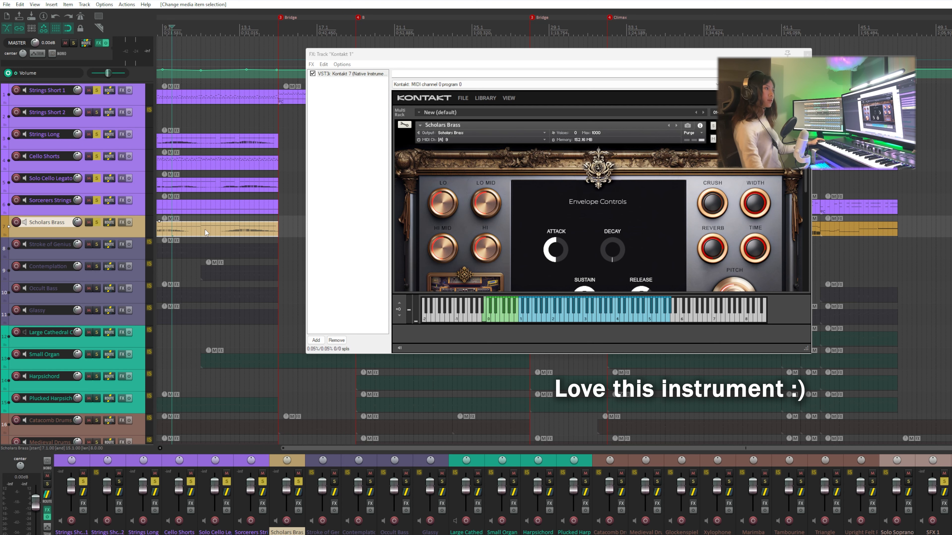
- Play section A from its start with Scholars Brass added to the soloed strings, and reposition the Kontakt 1 effects window
{"action": "left_click", "coordinate": [158, 41]}
{"action": "key", "text": "space"}
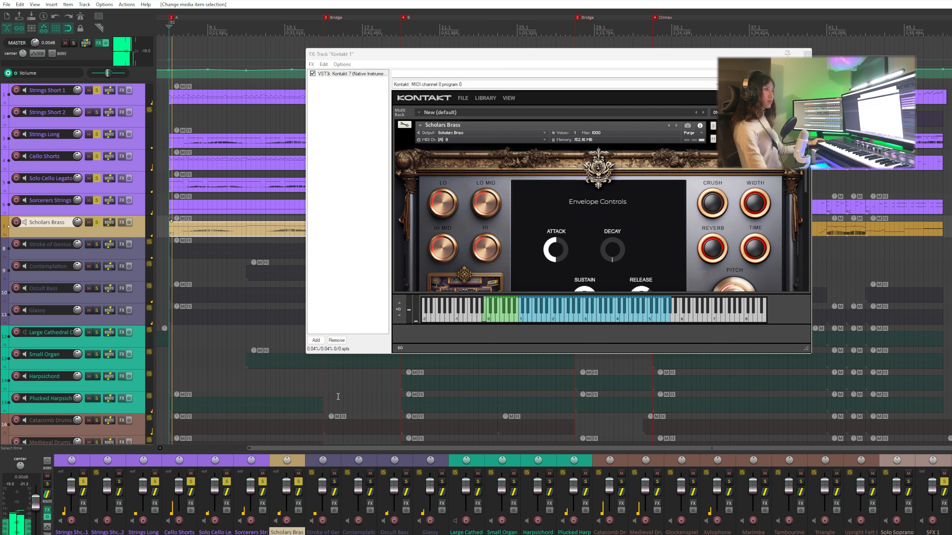
{"action": "left_click_drag", "start_coordinate": [467, 54], "coordinate": [494, 62]}
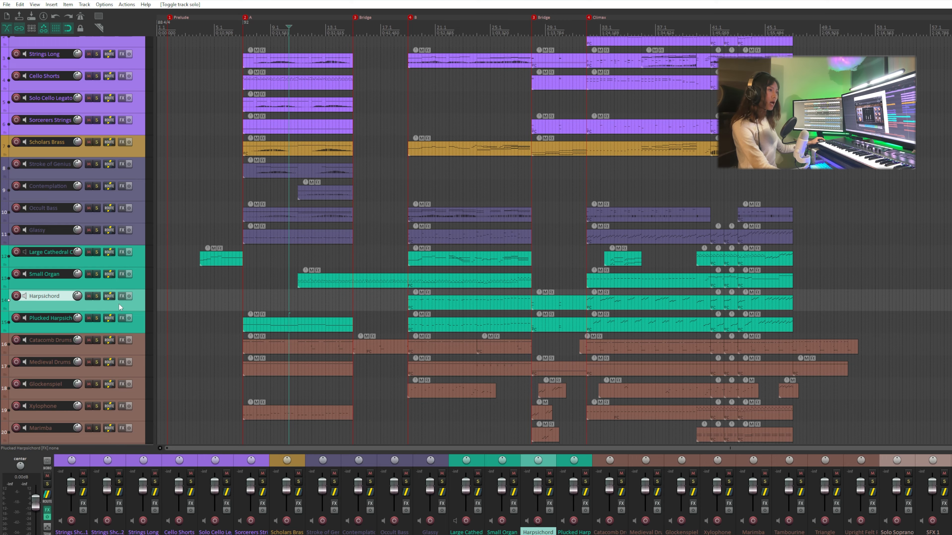
- Solo the Small Organ track and open its first MIDI item in the editor
{"action": "scroll", "coordinate": [121, 307], "scroll_direction": "up", "scroll_amount": 2}
{"action": "scroll", "coordinate": [121, 307], "scroll_direction": "up", "scroll_amount": 2}
{"action": "left_click", "coordinate": [132, 363]}
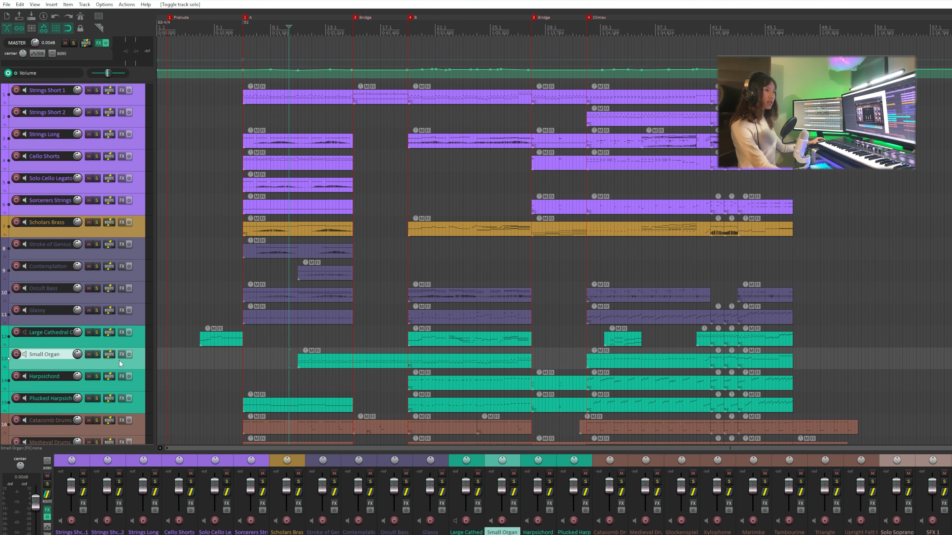
{"action": "left_click", "coordinate": [97, 355]}
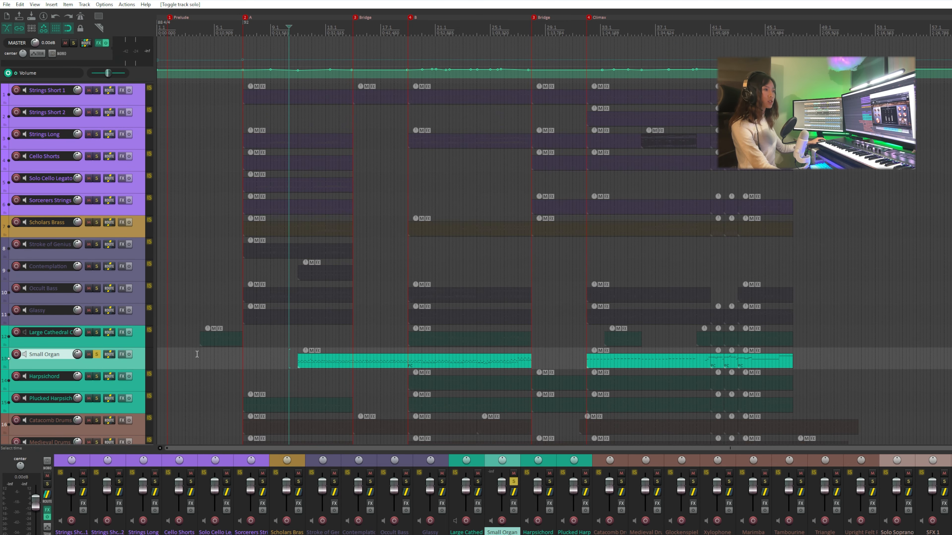
{"action": "double_click", "coordinate": [301, 362]}
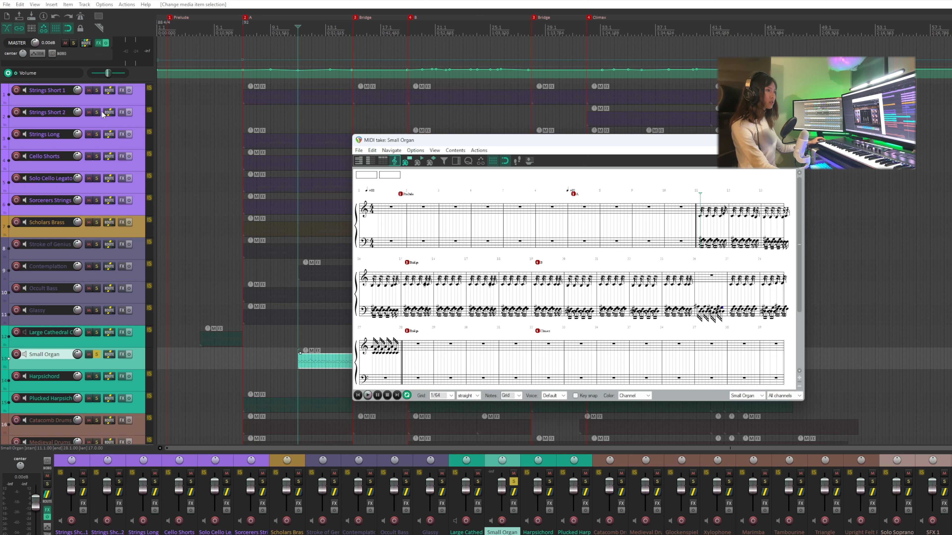
- Solo Strings Short 1 alongside Small Organ and place the playback cursor at the start of section A
{"action": "left_click", "coordinate": [96, 90]}
{"action": "left_click", "coordinate": [244, 32]}
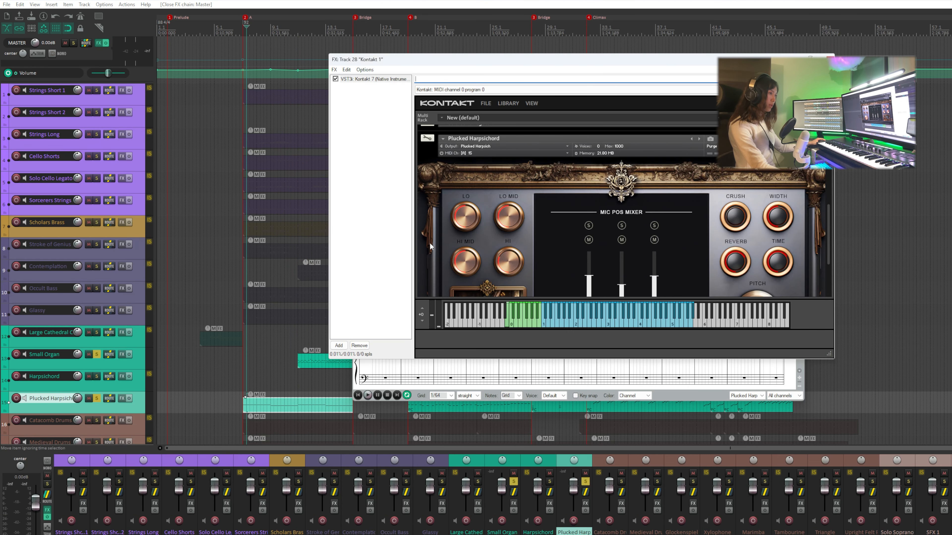
- Examine the Plucked Harpsichord instrument, bring its MIDI notation to the front and play it with Small Organ from section A
{"action": "scroll", "coordinate": [431, 247], "scroll_direction": "down", "scroll_amount": 1}
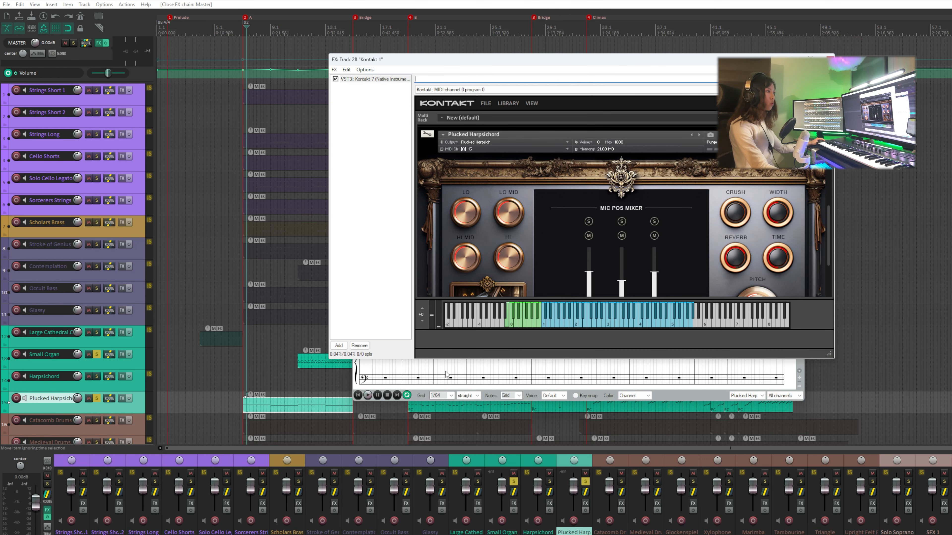
{"action": "left_click", "coordinate": [446, 374]}
{"action": "left_click", "coordinate": [243, 382]}
{"action": "key", "text": "space"}
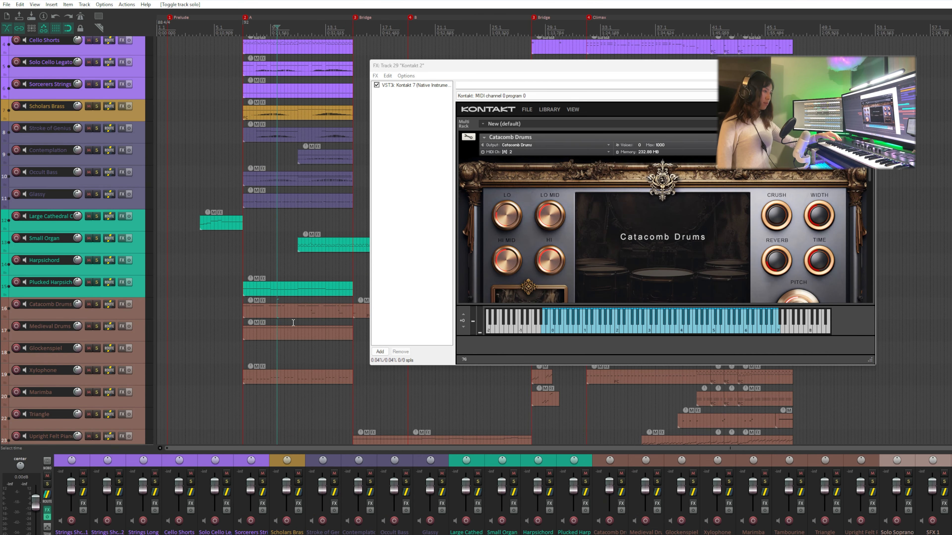
- Arm the Catacomb Drums and Medieval Drums tracks for recording
{"action": "left_click", "coordinate": [16, 305]}
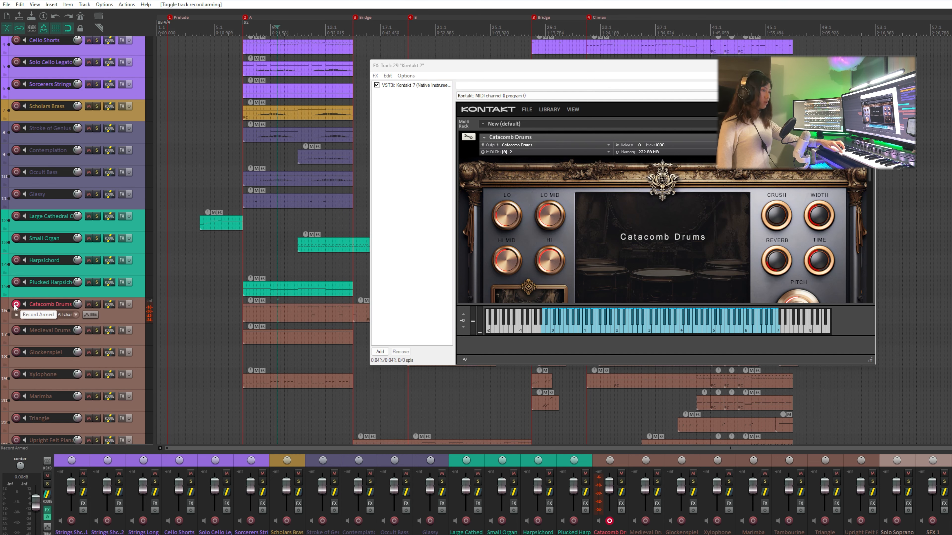
{"action": "left_click", "coordinate": [15, 330]}
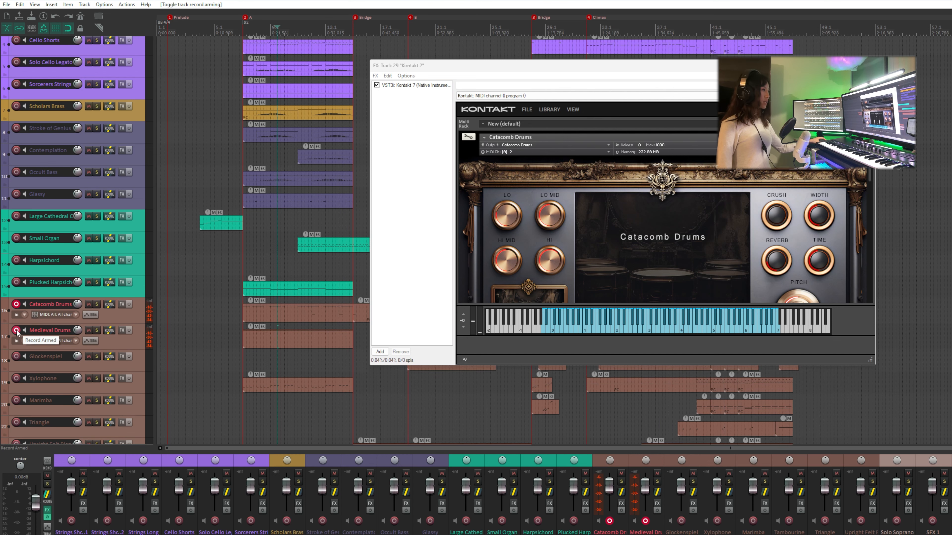
- Play the soloed Catacomb Drums and Medieval Drums from just before section A with the Catacomb Drums MIDI take in view
{"action": "scroll", "coordinate": [754, 217], "scroll_direction": "down", "scroll_amount": 3}
{"action": "scroll", "coordinate": [753, 217], "scroll_direction": "down", "scroll_amount": 3}
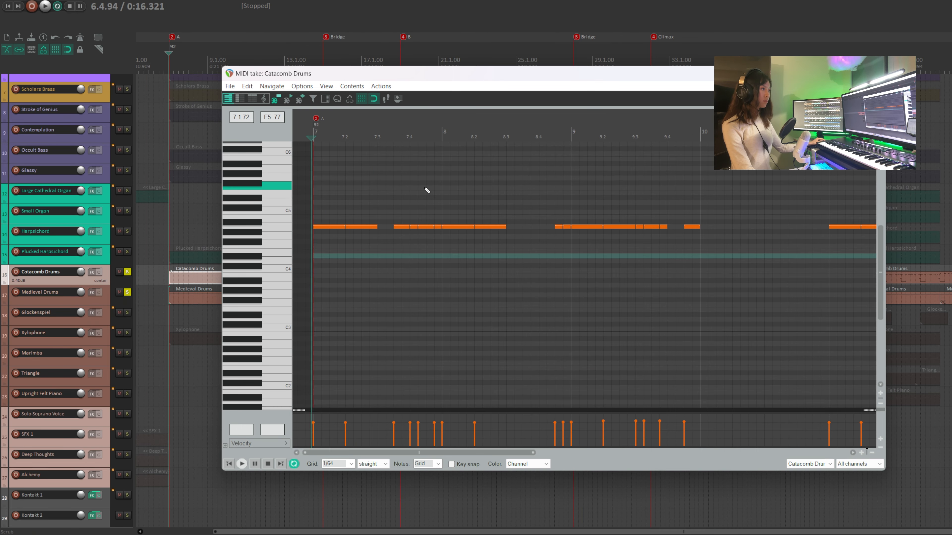
{"action": "key", "text": "space"}
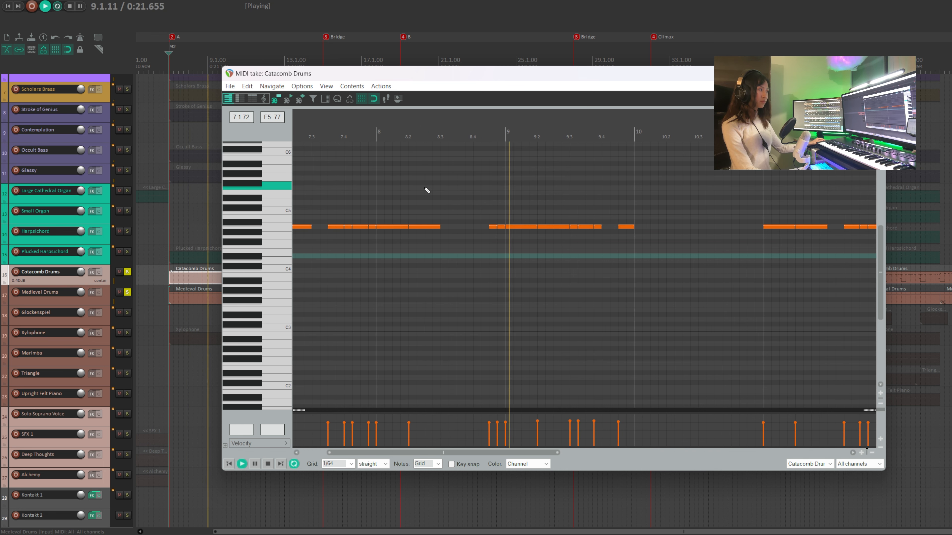
- Open the Medieval Drums MIDI item and place its editor below the Catacomb Drums notes to follow both parts, ending by stopping playback
{"action": "double_click", "coordinate": [185, 301]}
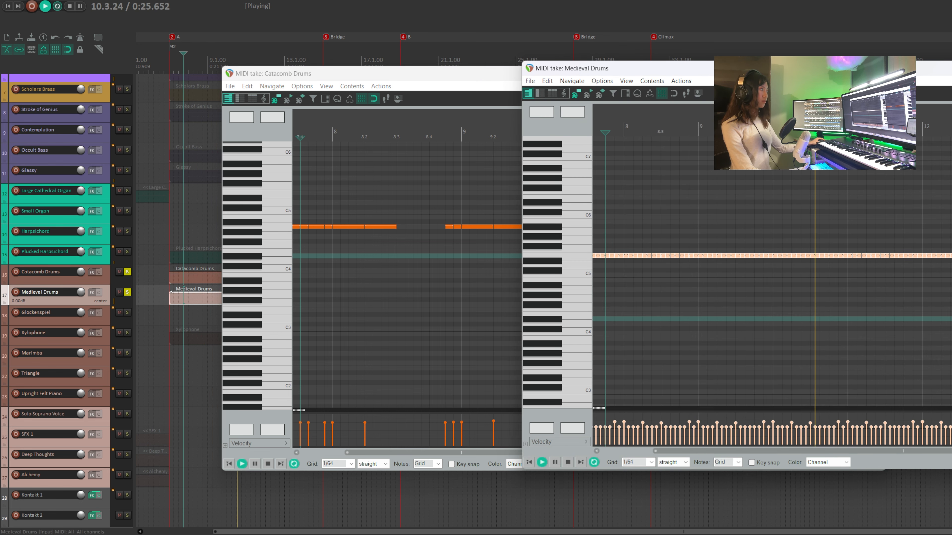
{"action": "left_click_drag", "start_coordinate": [768, 69], "coordinate": [459, 296]}
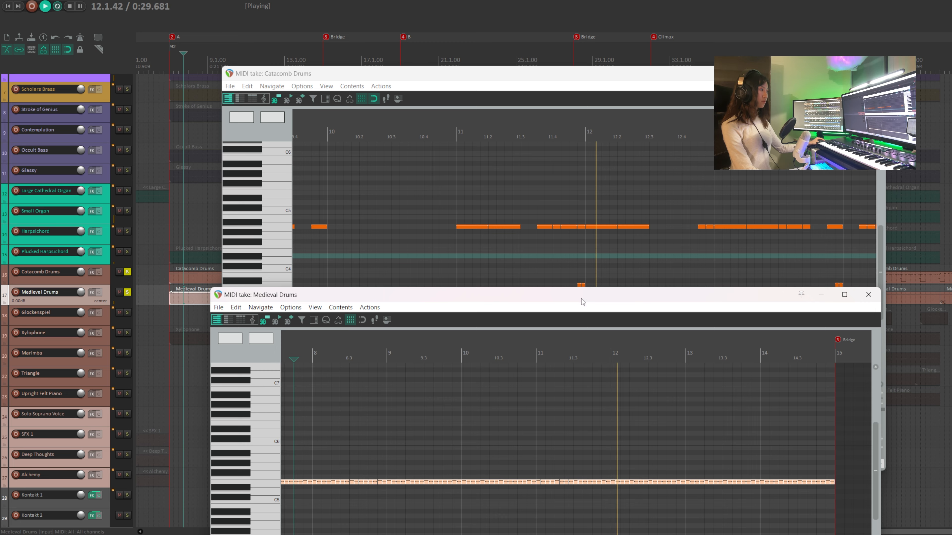
{"action": "left_click_drag", "start_coordinate": [583, 302], "coordinate": [588, 365]}
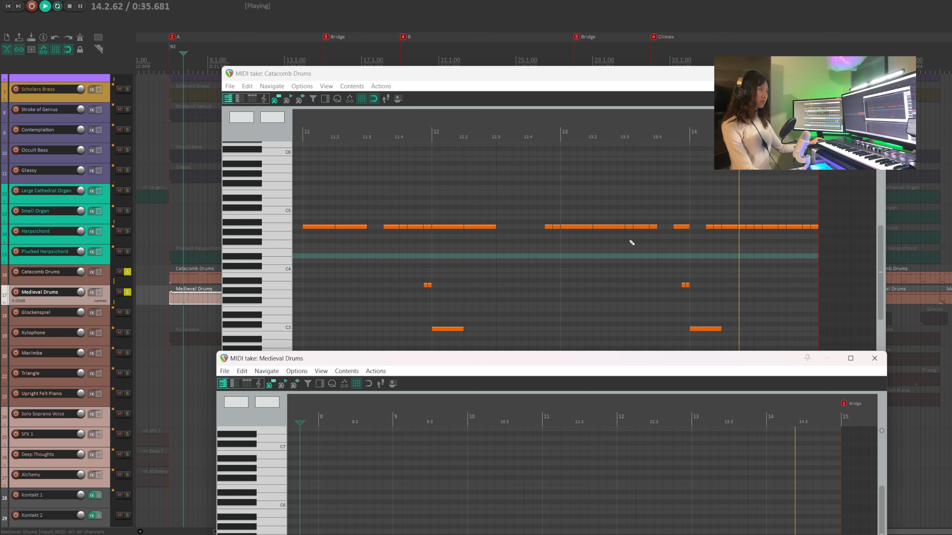
{"action": "key", "text": "space"}
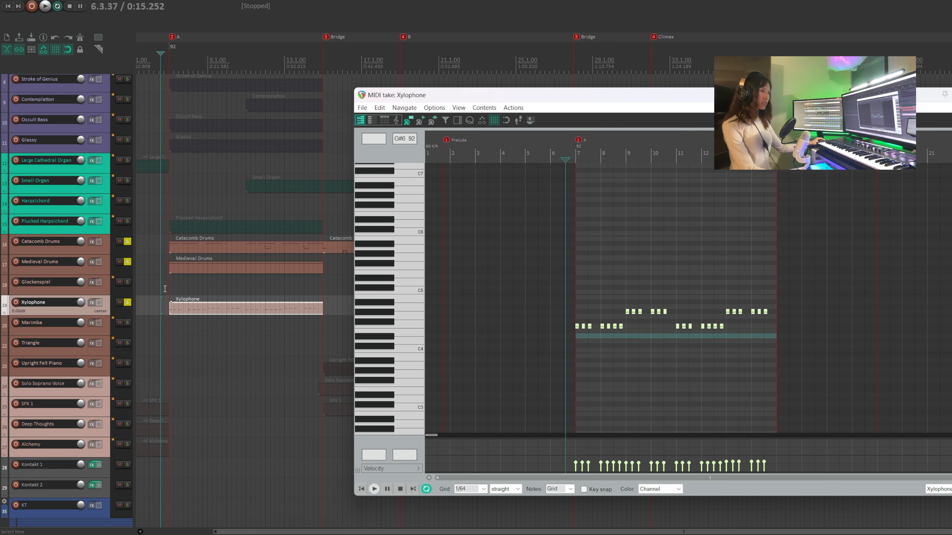
- Play the Xylophone with the drums from just before section A and show its MIDI take as musical notation
{"action": "key", "text": "space"}
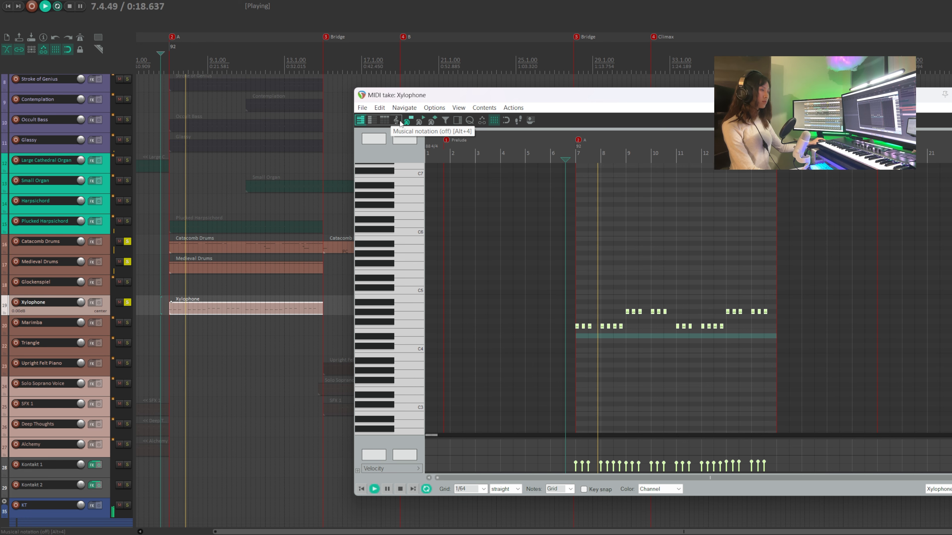
{"action": "left_click_drag", "start_coordinate": [545, 94], "coordinate": [507, 89]}
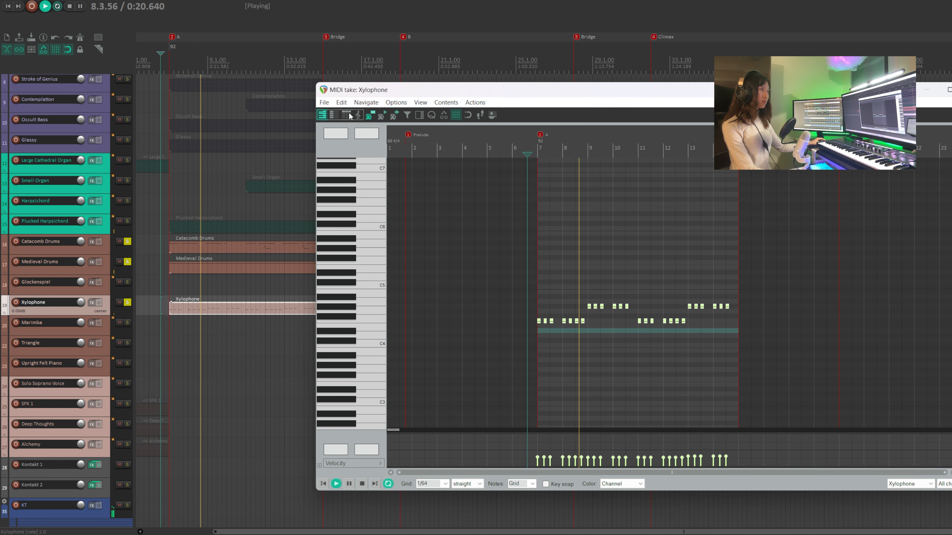
{"action": "left_click", "coordinate": [358, 115]}
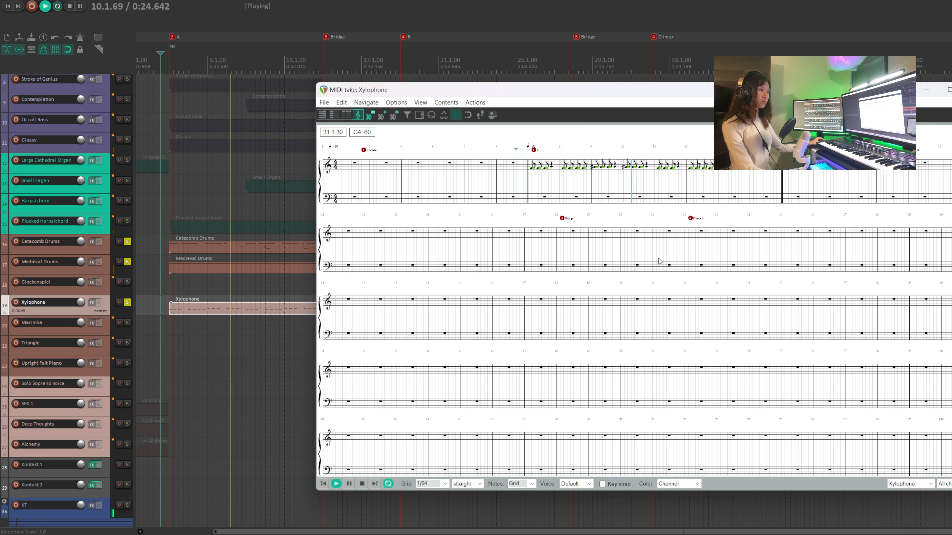
- Stop the Xylophone audition and play section A with the full, unsoloed arrangement
{"action": "key", "text": "space"}
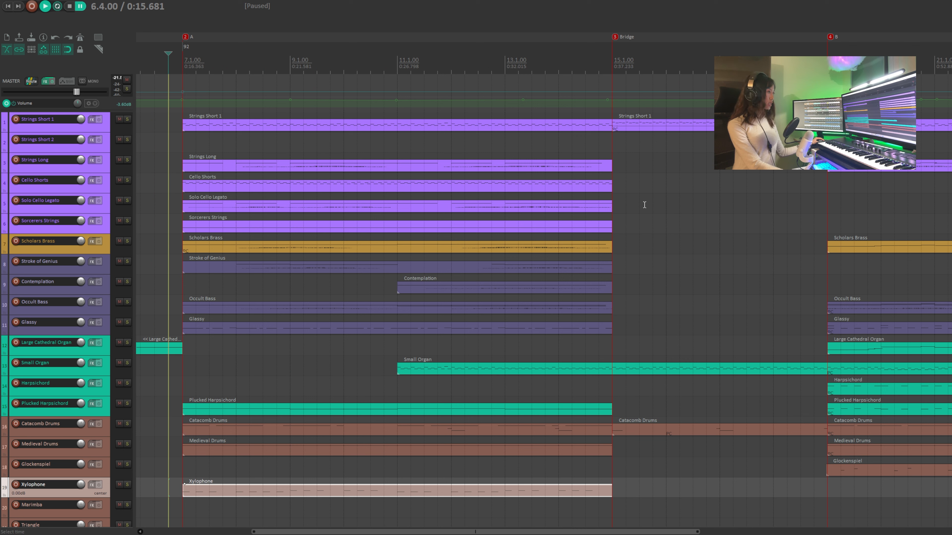
{"action": "key", "text": "space"}
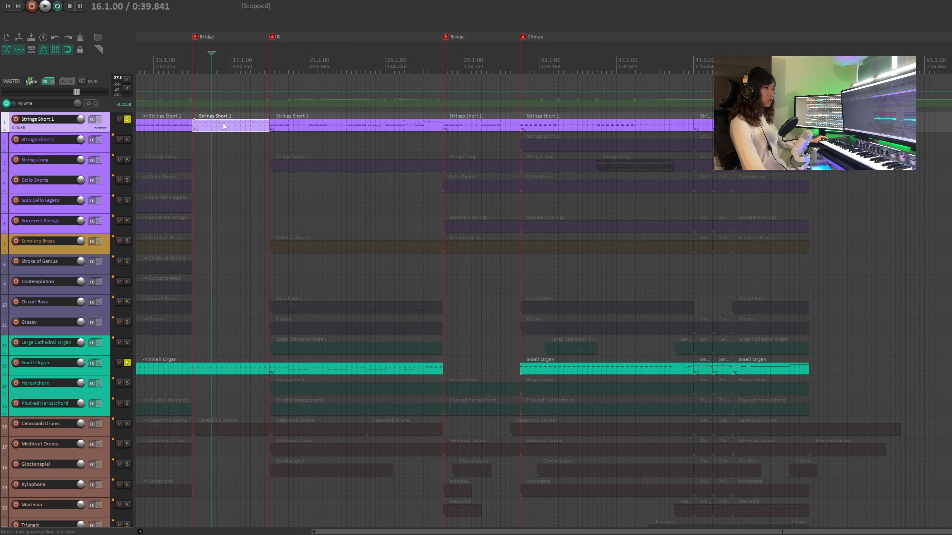
- Open the Strings Short 1 item in the first Bridge and play it with Small Organ from bar 15
{"action": "double_click", "coordinate": [223, 126]}
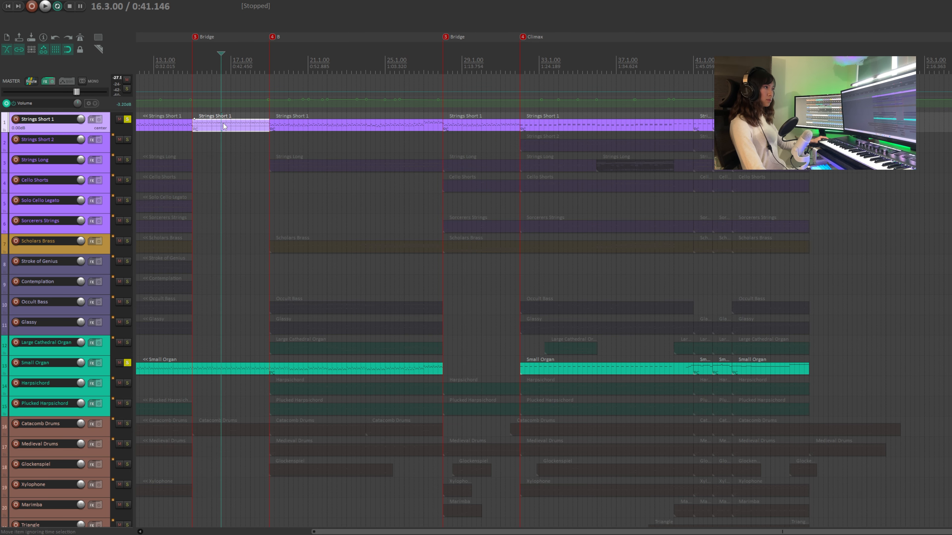
{"action": "left_click_drag", "start_coordinate": [282, 84], "coordinate": [256, 82]}
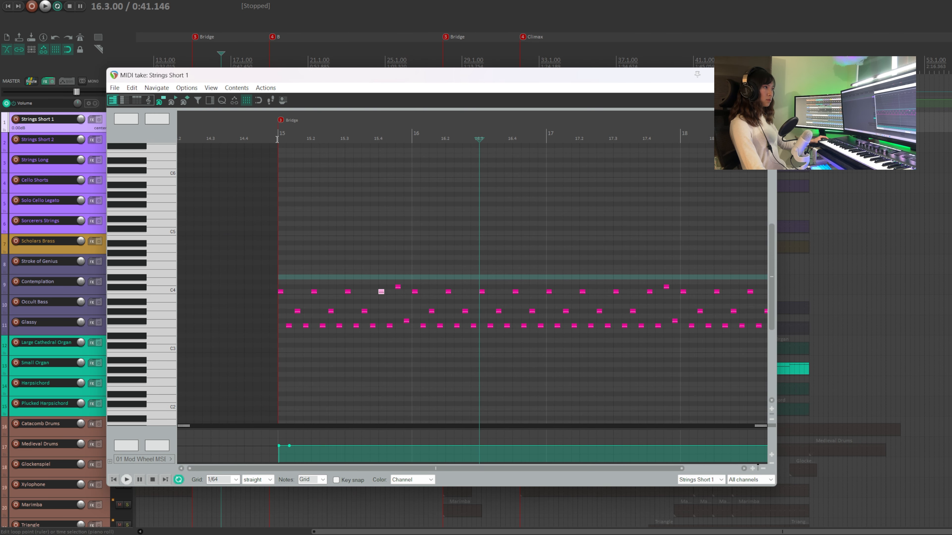
{"action": "left_click", "coordinate": [277, 140]}
{"action": "key", "text": "space"}
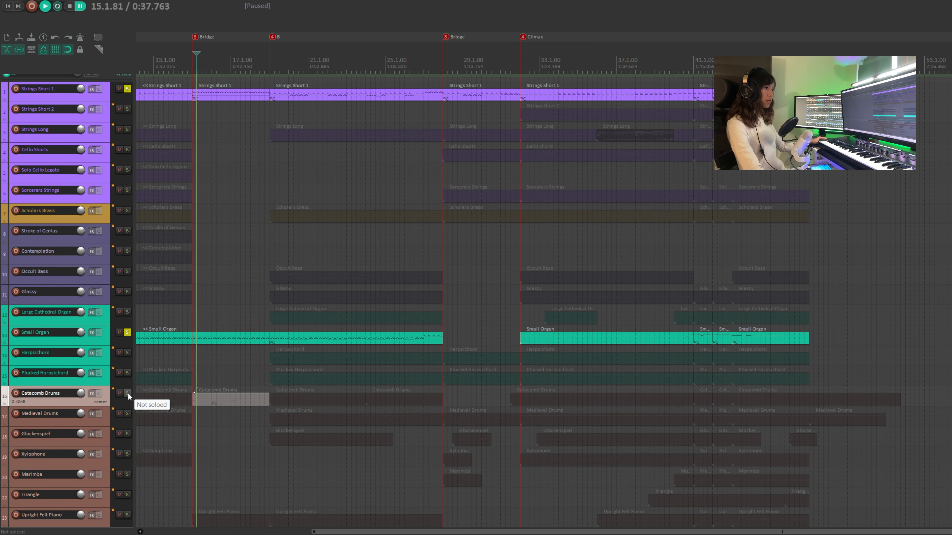
- Solo Catacomb Drums and Upright Felt Piano, and play the piano's notation with the other soloed tracks from the first Bridge
{"action": "left_click", "coordinate": [128, 393]}
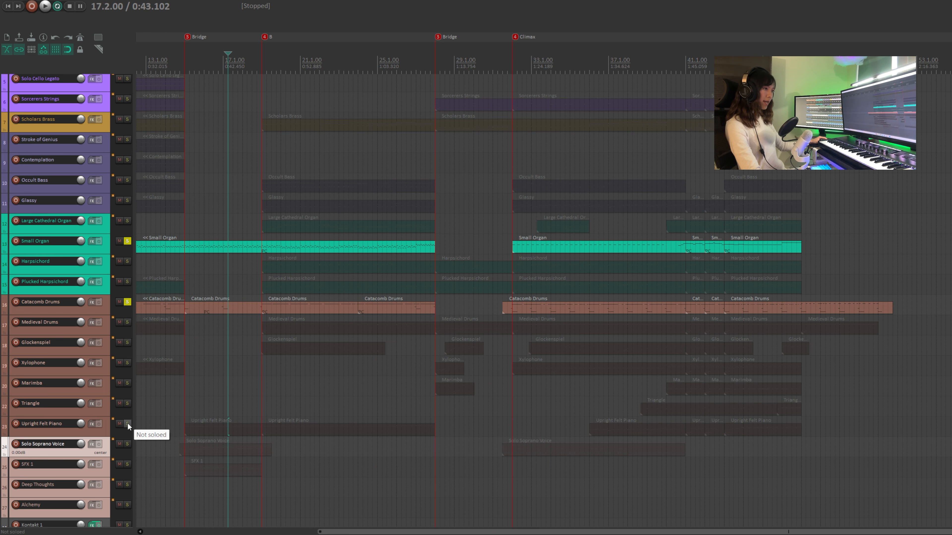
{"action": "left_click", "coordinate": [127, 424]}
{"action": "double_click", "coordinate": [202, 432]}
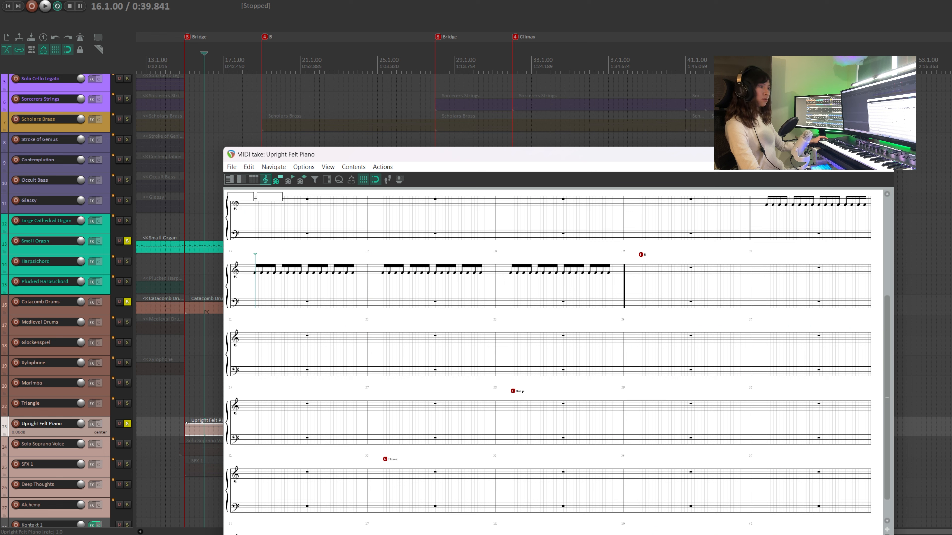
{"action": "key", "text": "3"}
{"action": "key", "text": "space"}
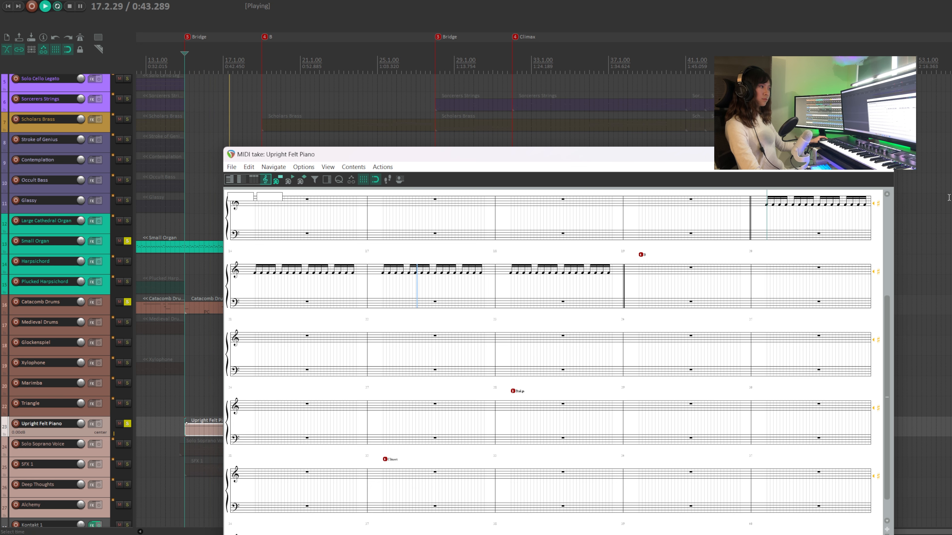
{"action": "left_click", "coordinate": [884, 155]}
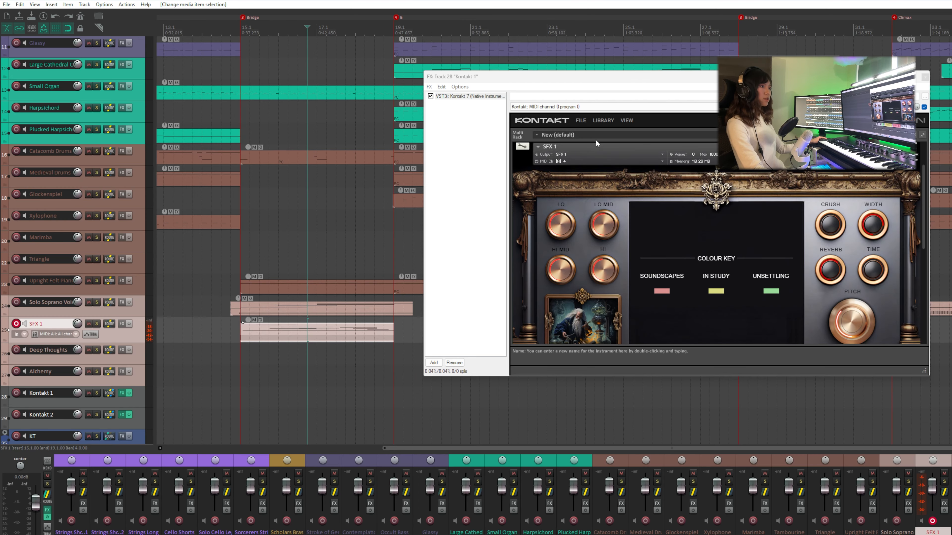
- Show the on-screen keyboard for SFX 1 in Kontakt and audition keys in the yellow In Study range
{"action": "left_click", "coordinate": [623, 122]}
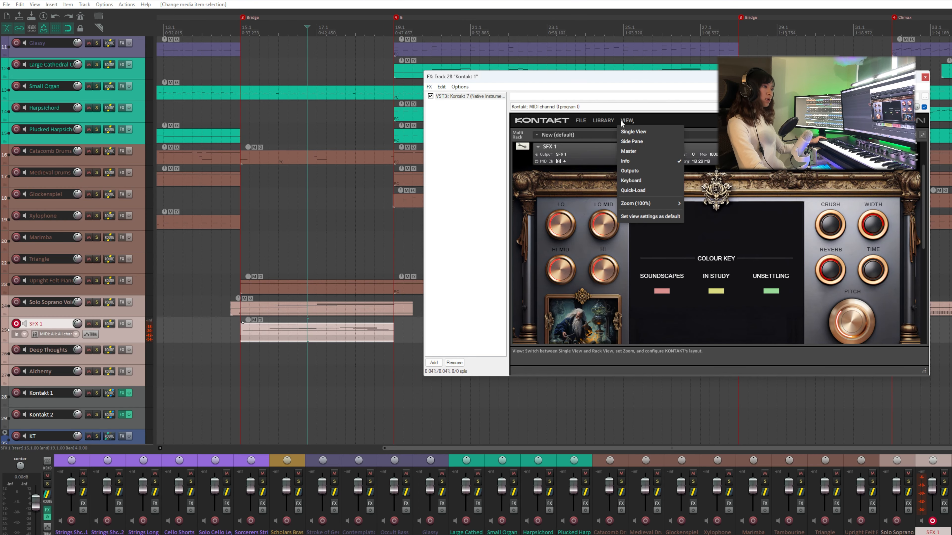
{"action": "left_click", "coordinate": [638, 183]}
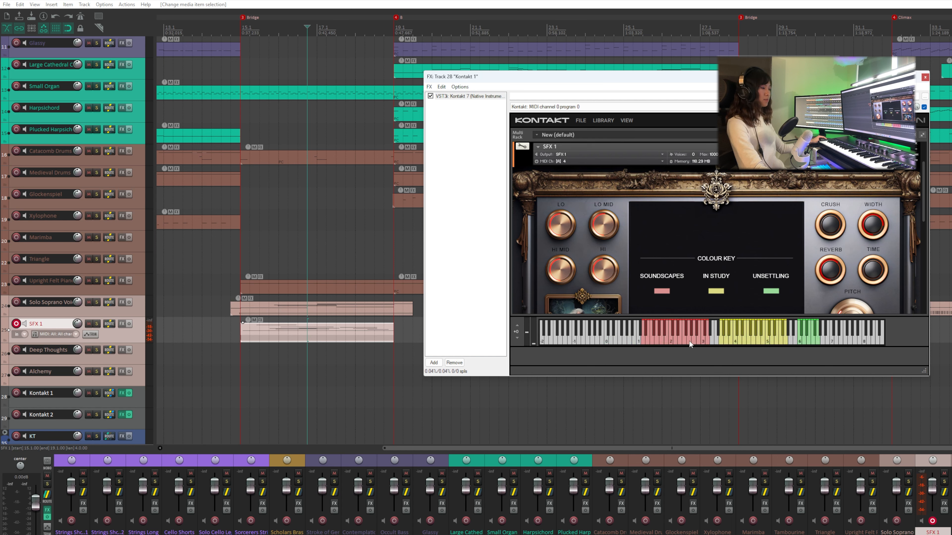
{"action": "left_click", "coordinate": [743, 342]}
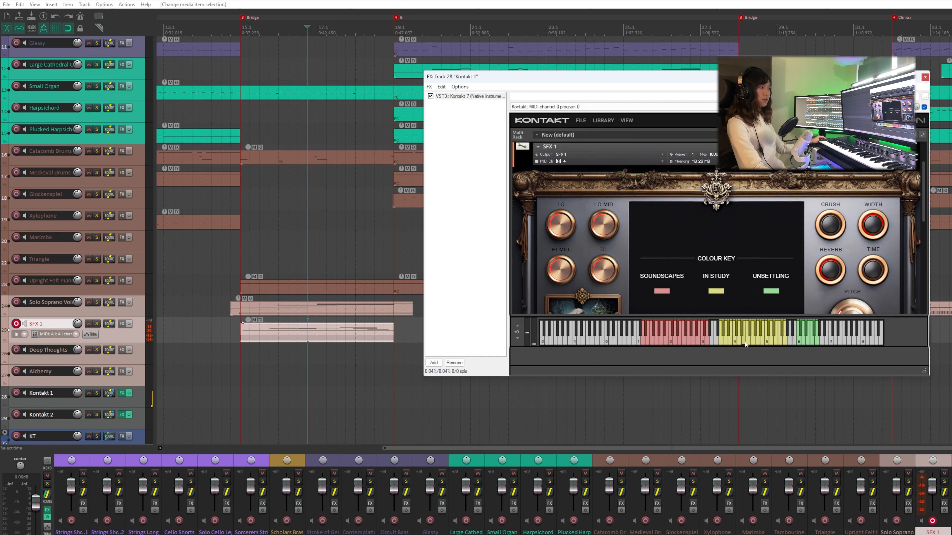
{"action": "left_click", "coordinate": [756, 341]}
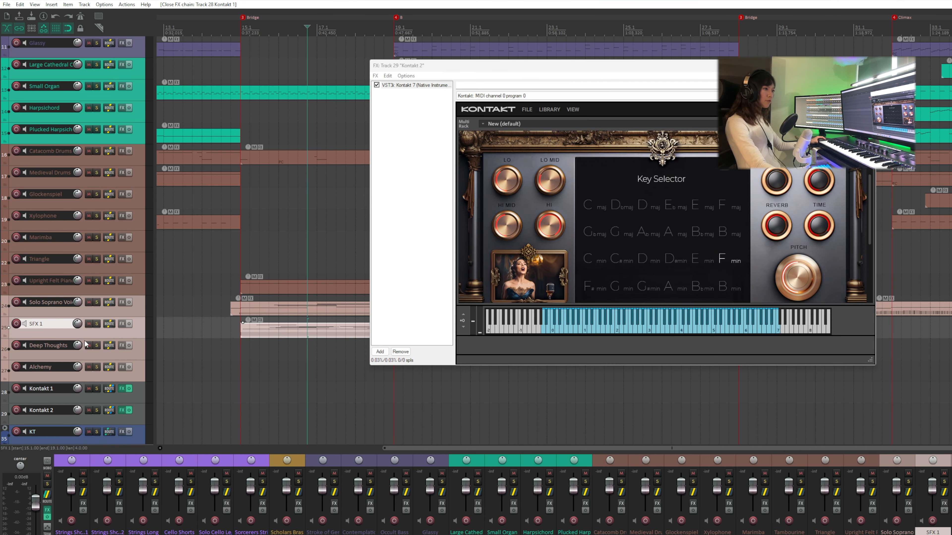
- Arm Solo Soprano Voice, audition the notes of its first Bridge MIDI item one at a time, and close the MIDI editor
{"action": "left_click", "coordinate": [16, 302]}
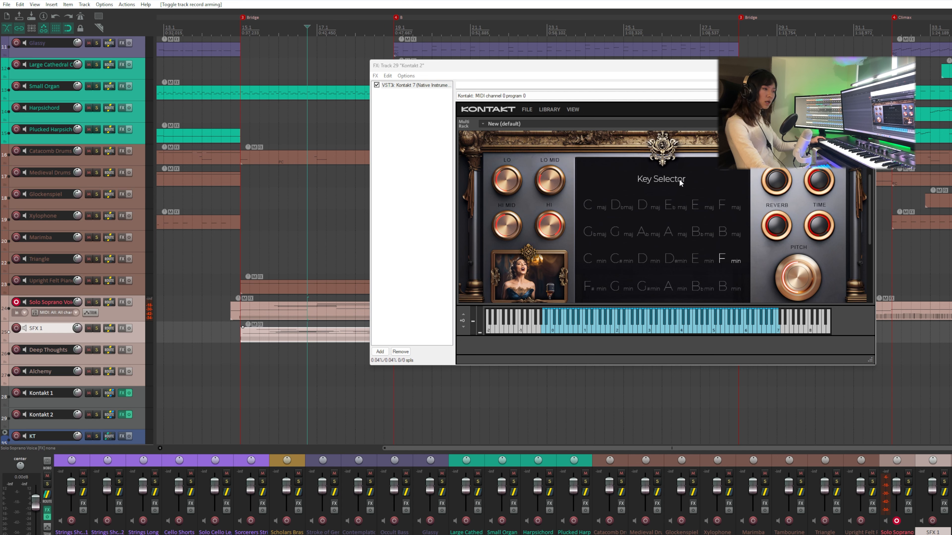
{"action": "double_click", "coordinate": [271, 310]}
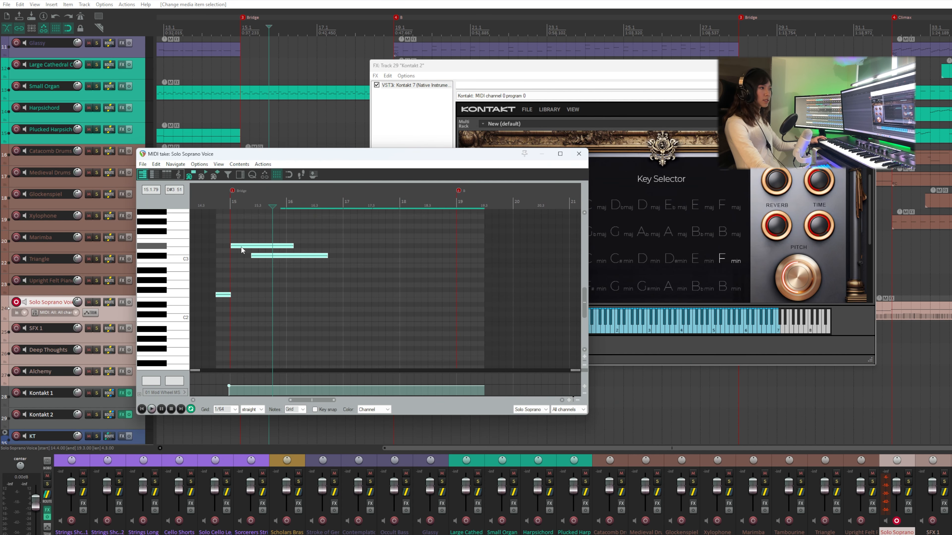
{"action": "left_click", "coordinate": [242, 247]}
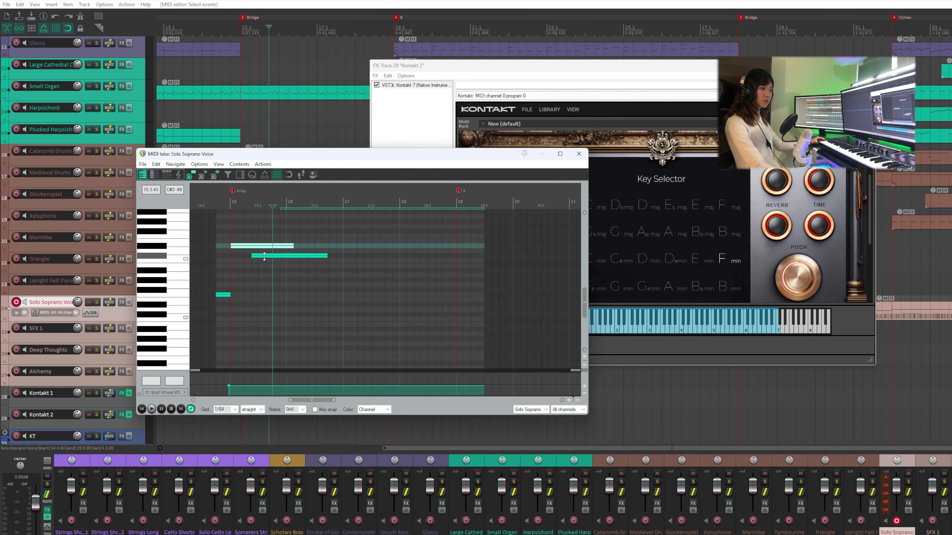
{"action": "left_click", "coordinate": [265, 256]}
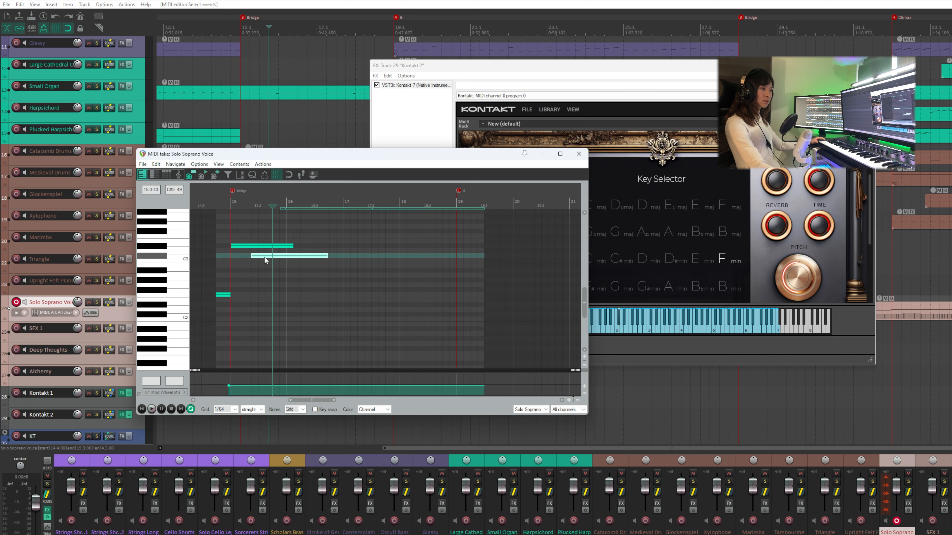
{"action": "scroll", "coordinate": [374, 255], "scroll_direction": "up", "scroll_amount": 3}
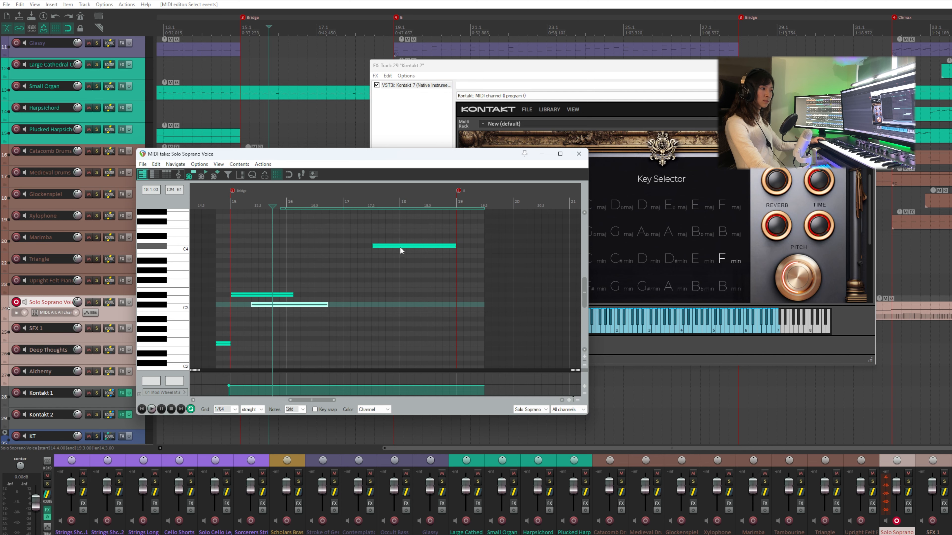
{"action": "left_click", "coordinate": [400, 247]}
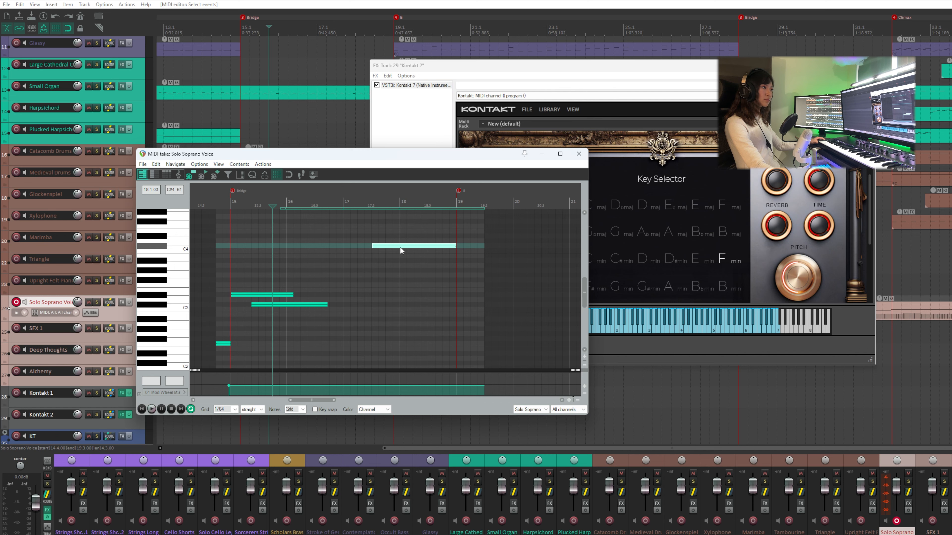
{"action": "scroll", "coordinate": [373, 228], "scroll_direction": "up", "scroll_amount": 3}
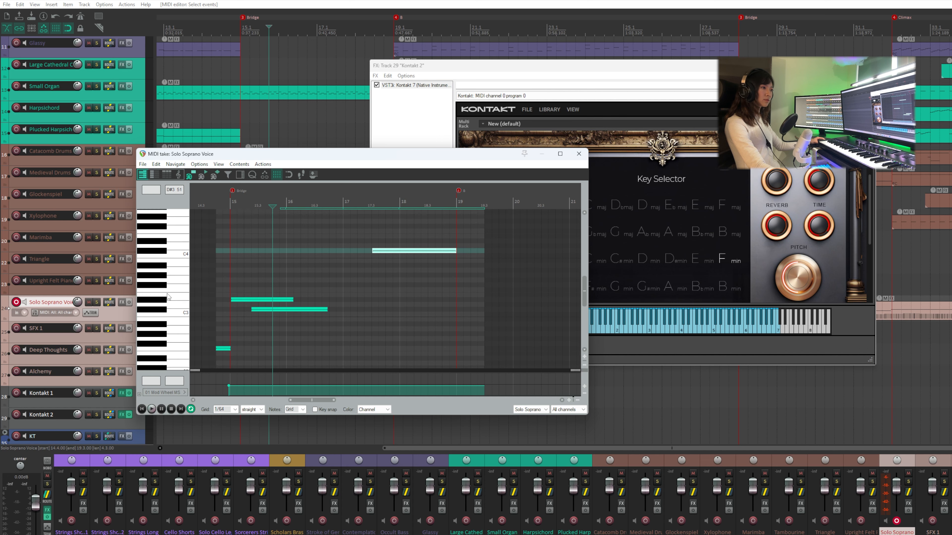
{"action": "left_click", "coordinate": [365, 217]}
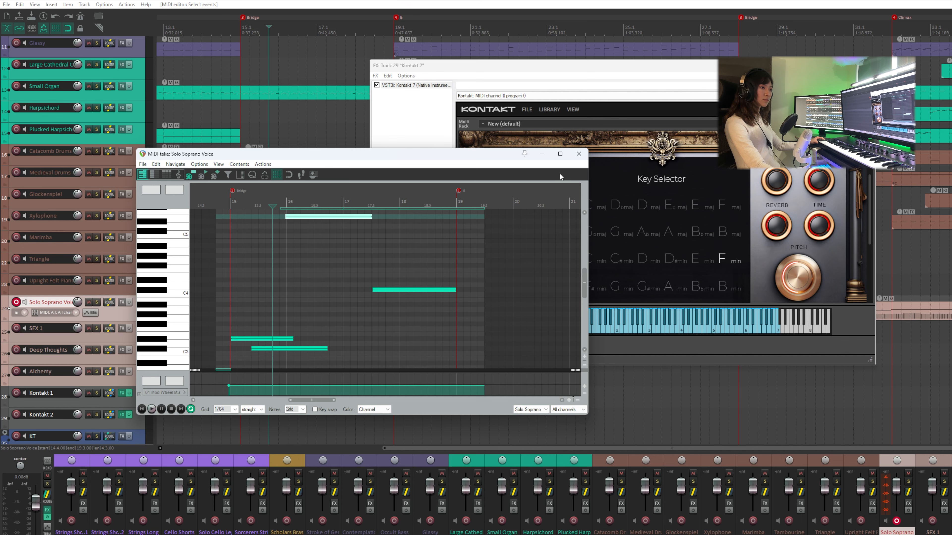
{"action": "left_click", "coordinate": [579, 154]}
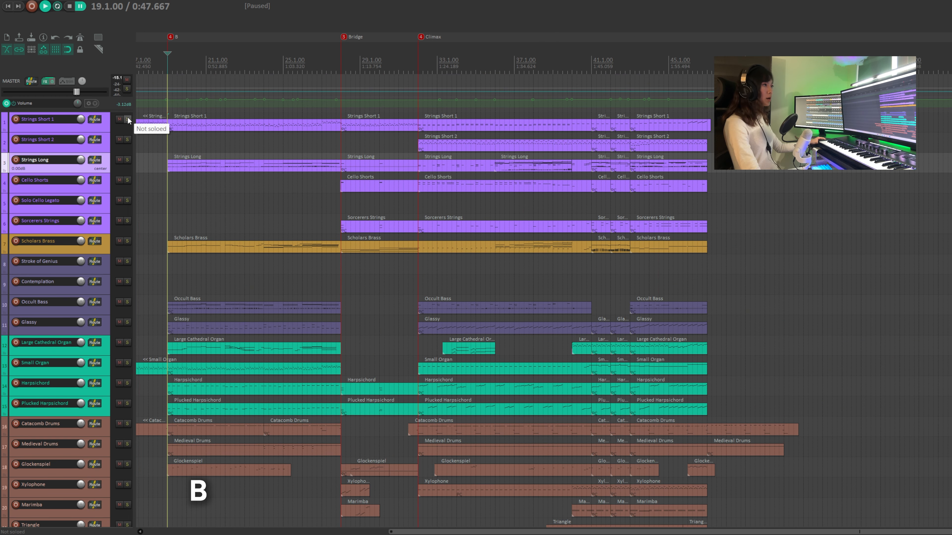
- Solo the Strings Short 1 and Small Organ tracks for section B
{"action": "left_click", "coordinate": [127, 119]}
{"action": "scroll", "coordinate": [83, 258], "scroll_direction": "down", "scroll_amount": 5}
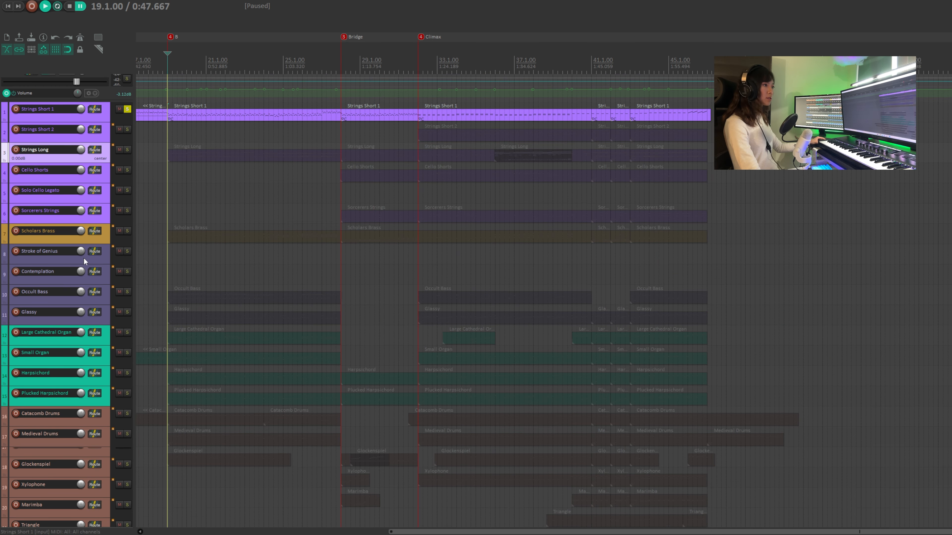
{"action": "left_click", "coordinate": [128, 271]}
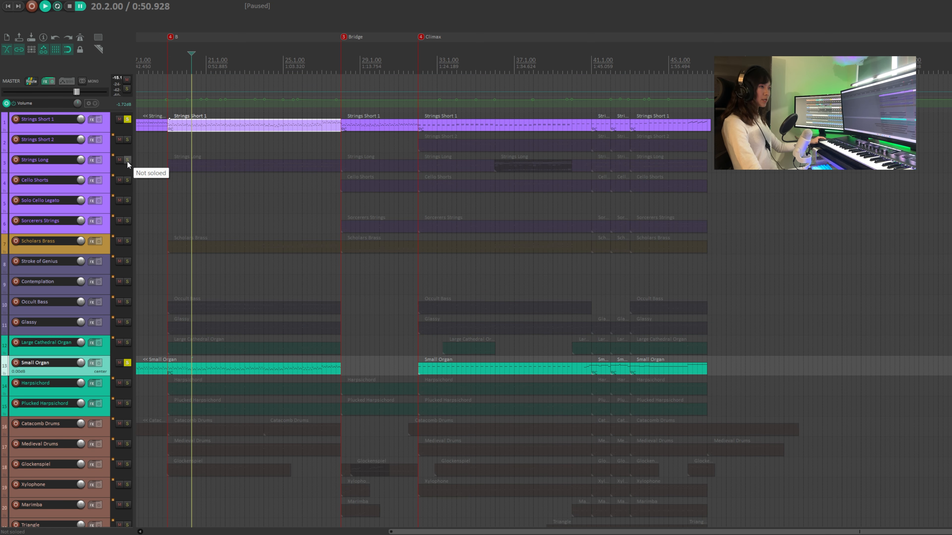
- Add Strings Long to the soloed tracks and play its MIDI item from the start of section B
{"action": "left_click", "coordinate": [127, 160]}
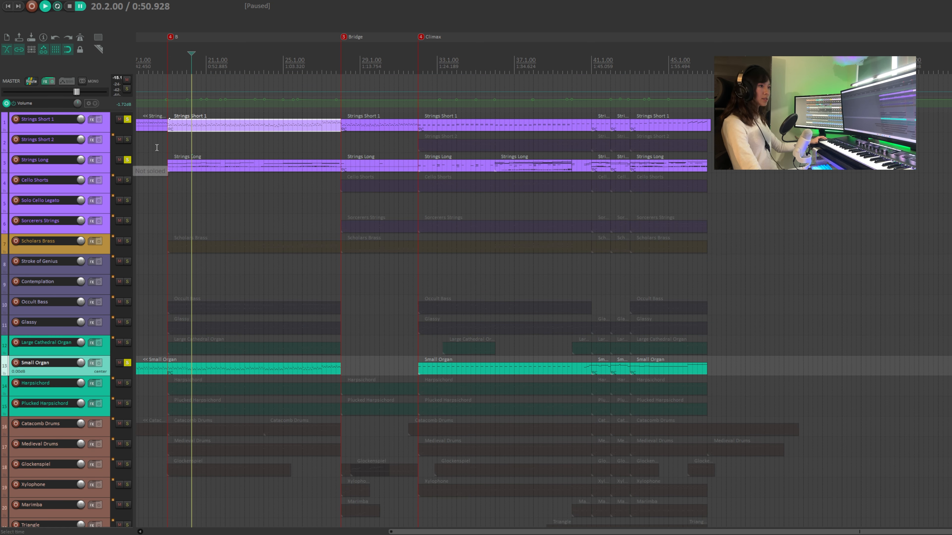
{"action": "double_click", "coordinate": [189, 167]}
{"action": "key", "text": "space"}
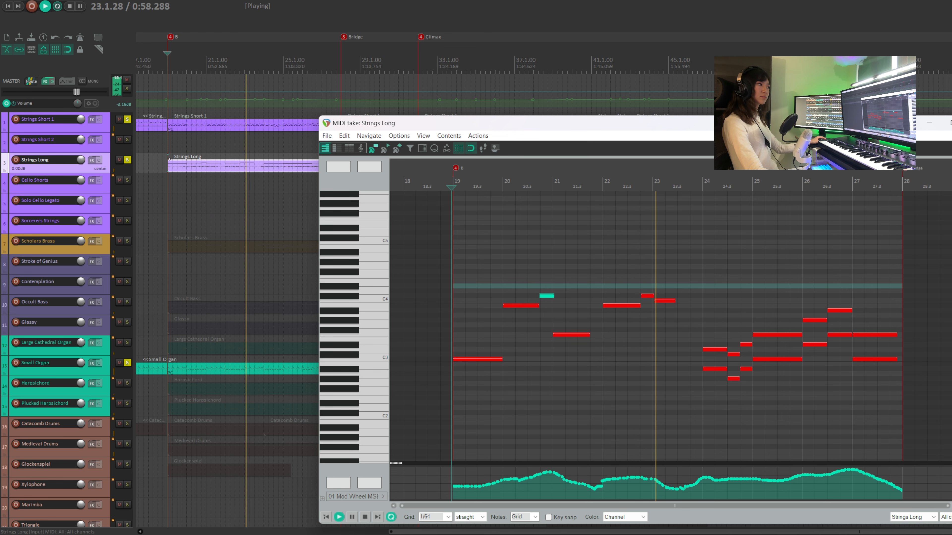
- Solo Occult Bass and Glassy alongside Scholars Brass and play them from the start of section B
{"action": "left_click_drag", "start_coordinate": [799, 130], "coordinate": [667, 125]}
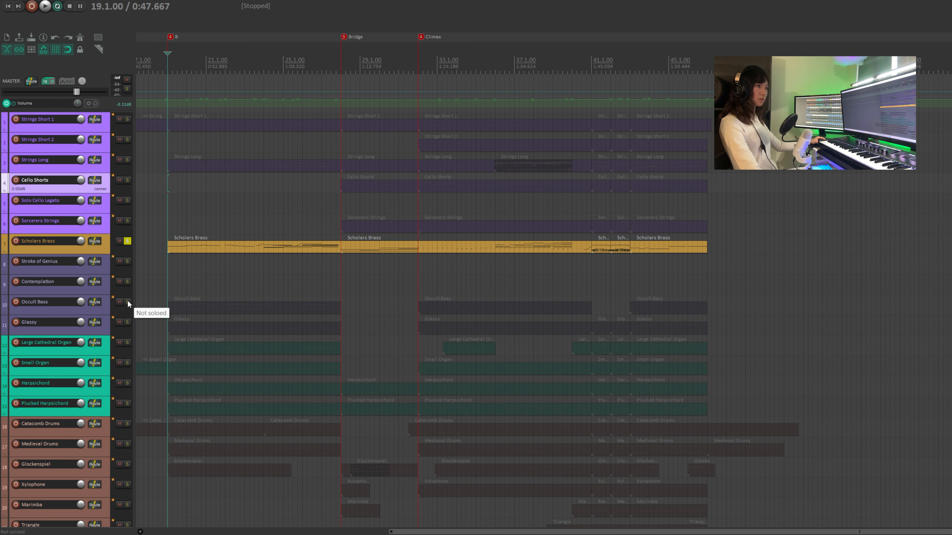
{"action": "left_click", "coordinate": [127, 302]}
{"action": "left_click", "coordinate": [127, 322]}
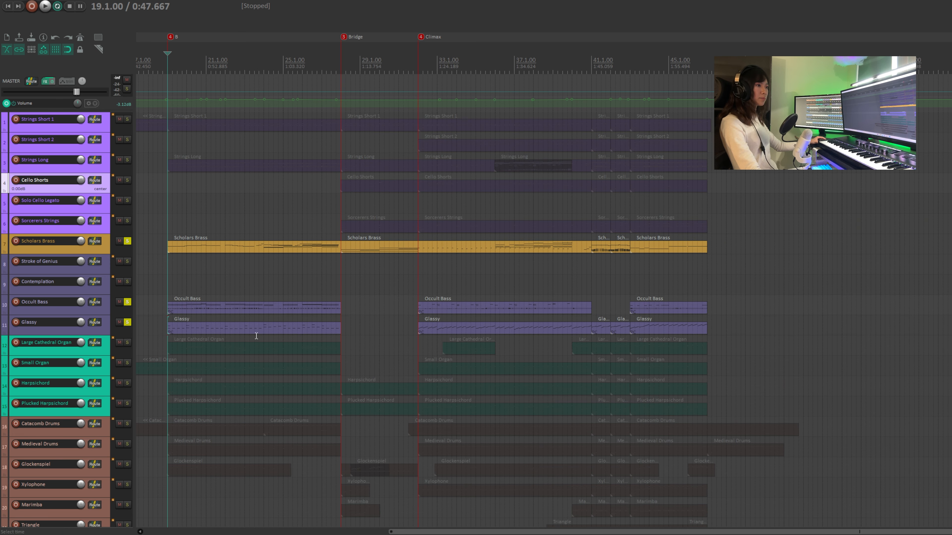
{"action": "key", "text": "space"}
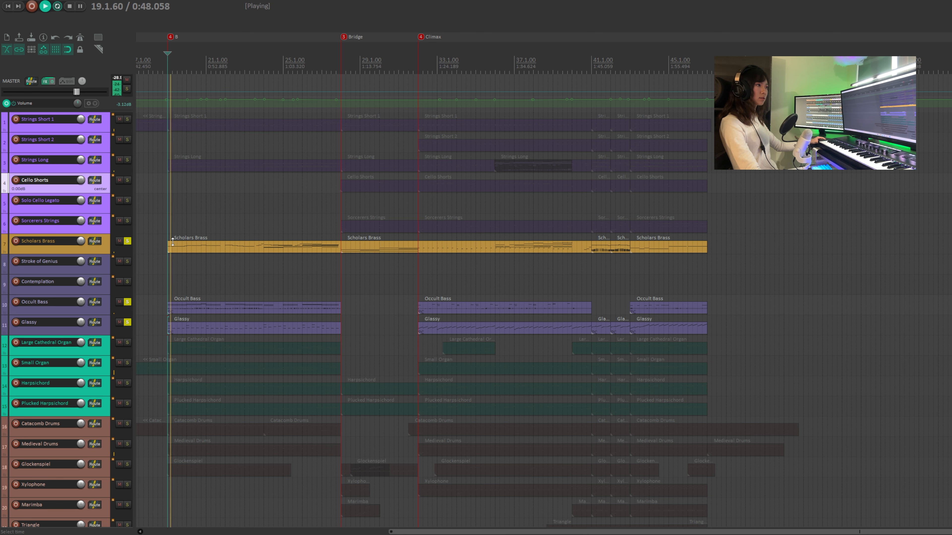
- View the section B MIDI items of Scholars Brass, Occult Bass and Glassy in separate editors during playback, showing Occult Bass as musical notation
{"action": "double_click", "coordinate": [175, 247]}
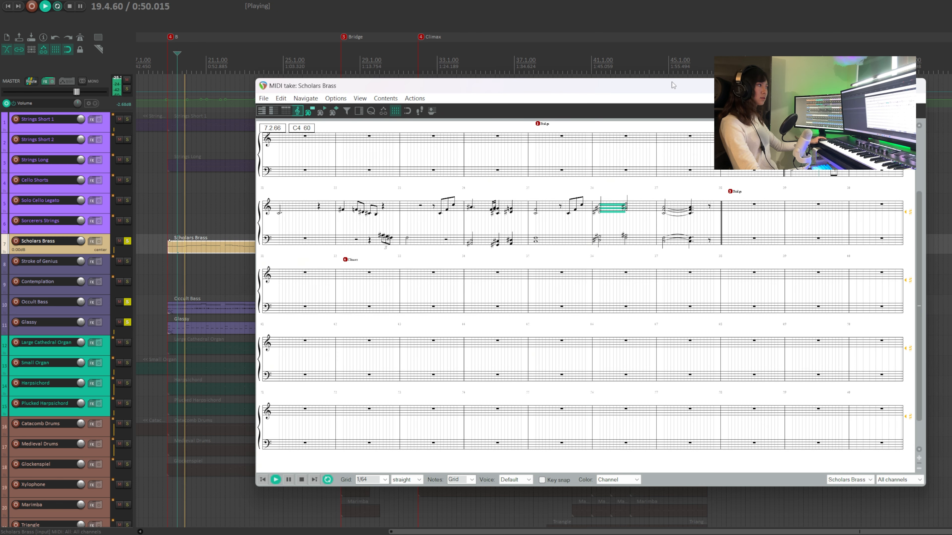
{"action": "left_click_drag", "start_coordinate": [653, 86], "coordinate": [720, 41]}
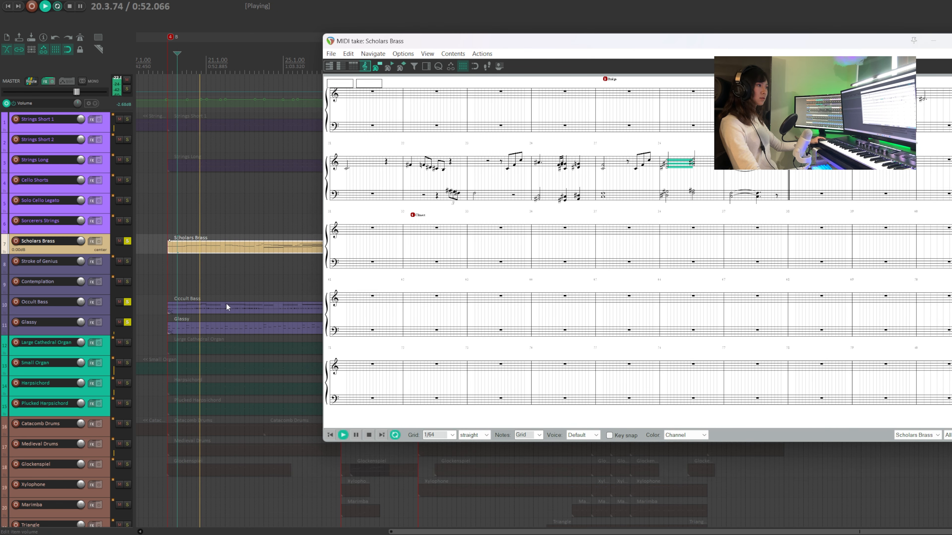
{"action": "double_click", "coordinate": [221, 310]}
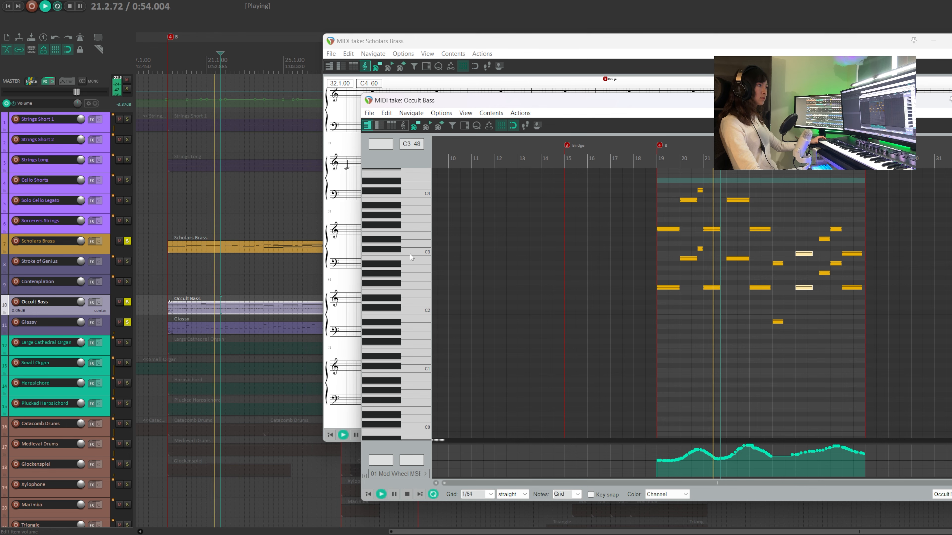
{"action": "left_click", "coordinate": [405, 126]}
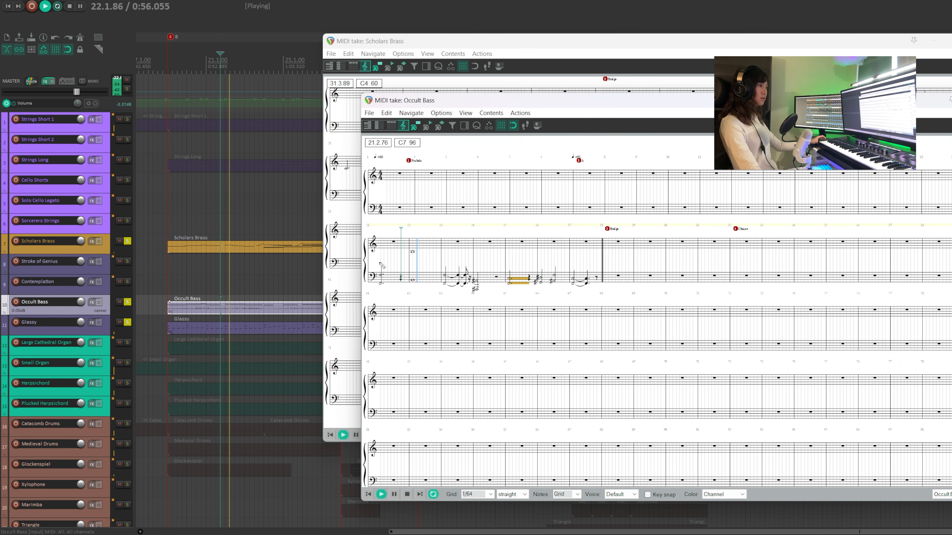
{"action": "double_click", "coordinate": [237, 330]}
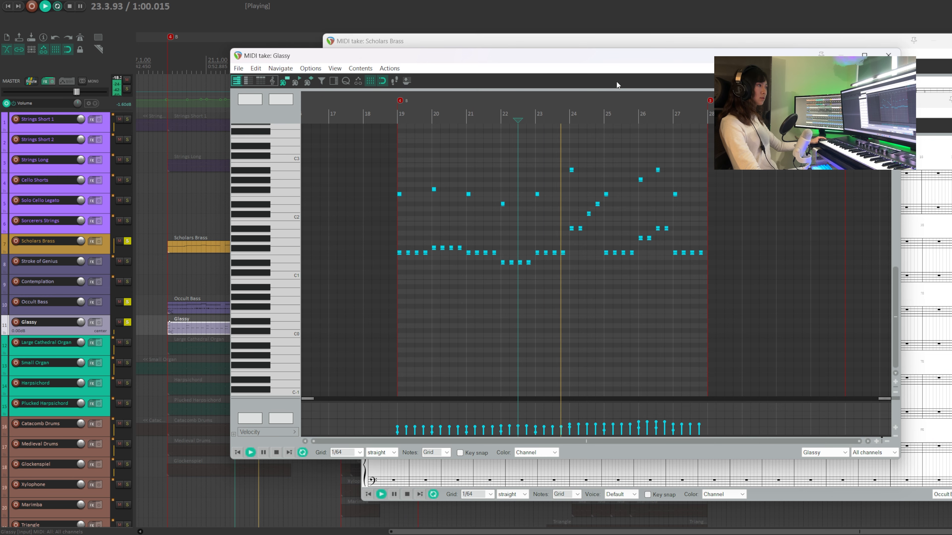
{"action": "left_click_drag", "start_coordinate": [565, 61], "coordinate": [677, 106]}
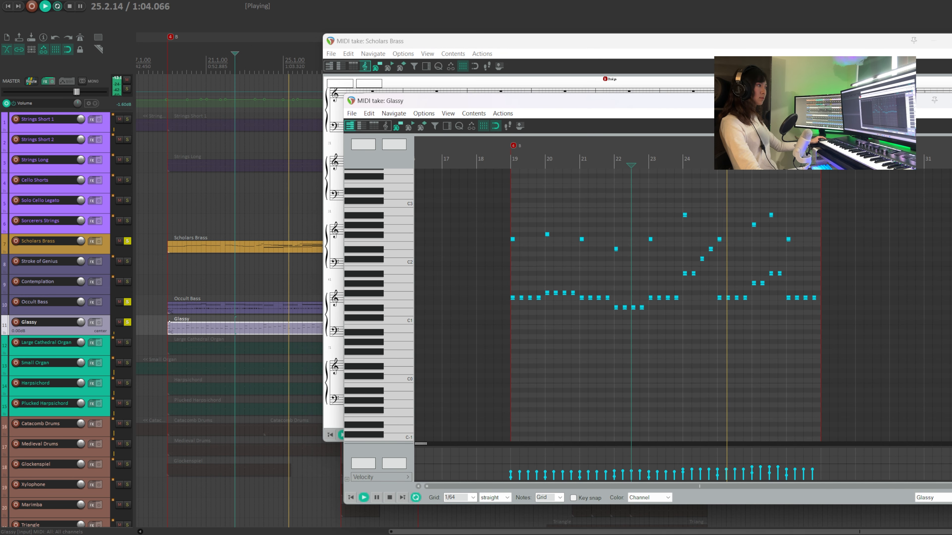
- Open Large Cathedral Organ's section B MIDI item, and play the soloed Harpsichord and Plucked Harpsichord from the start of section B
{"action": "left_click", "coordinate": [168, 259]}
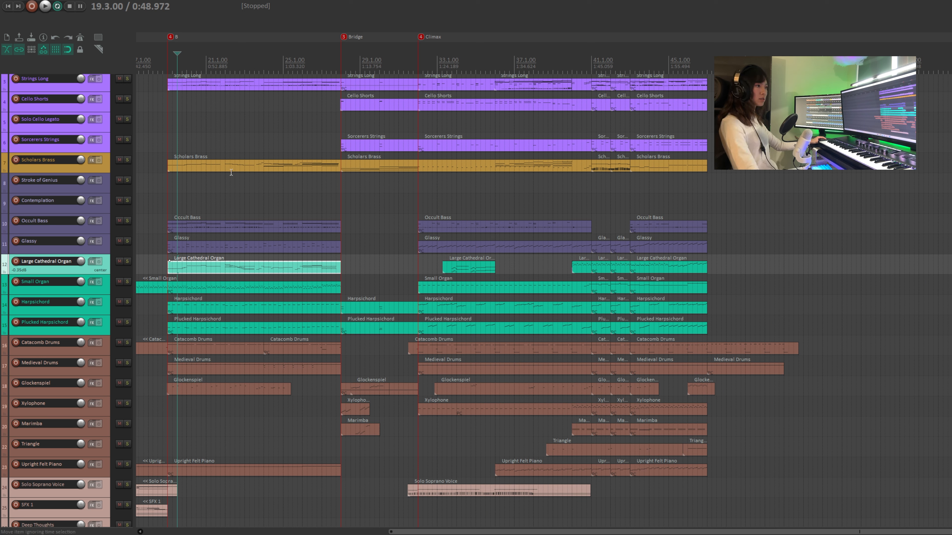
{"action": "double_click", "coordinate": [187, 264]}
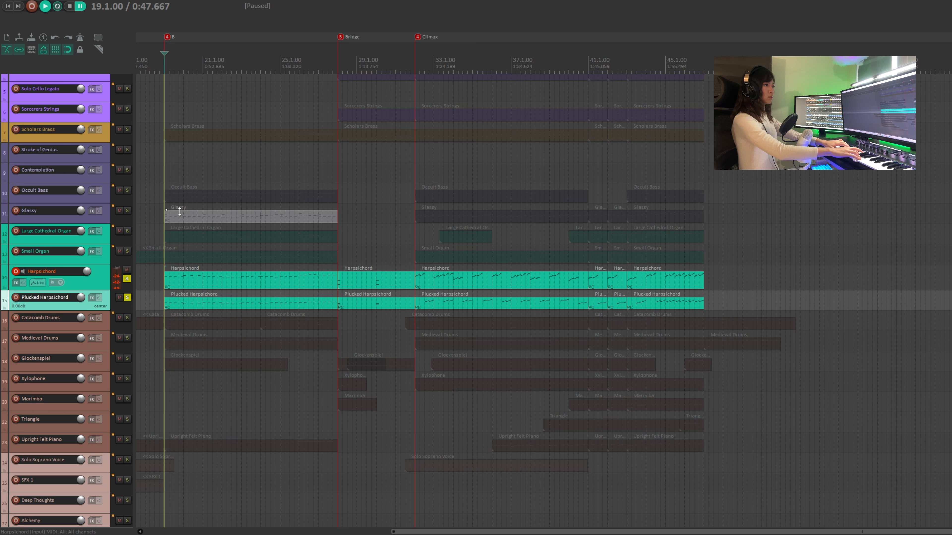
{"action": "key", "text": "space"}
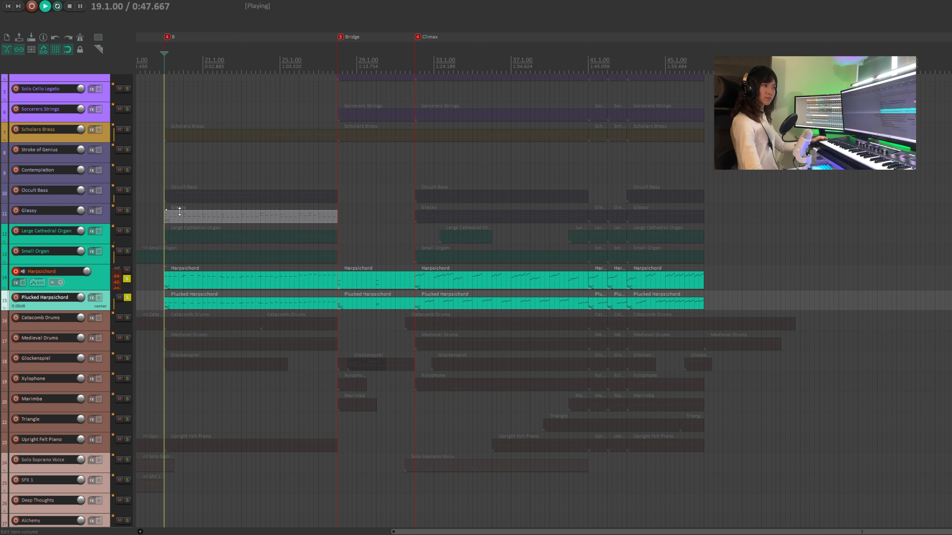